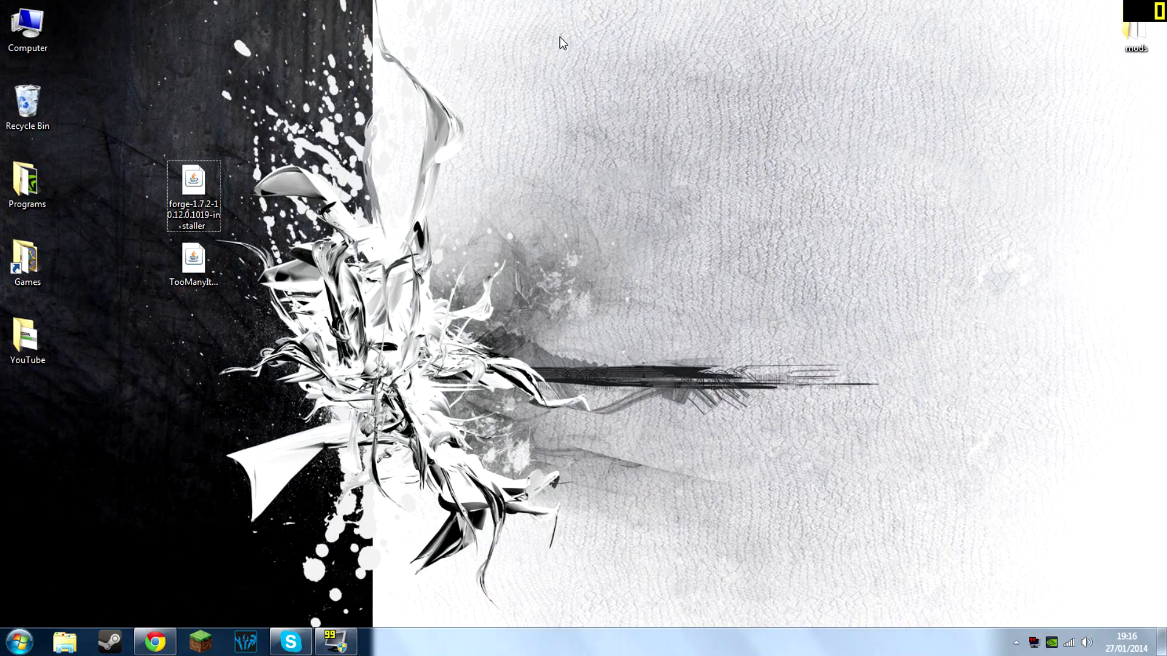
Bring the Chrome window showing the Forge downloads page back to the front.
click(163, 641)
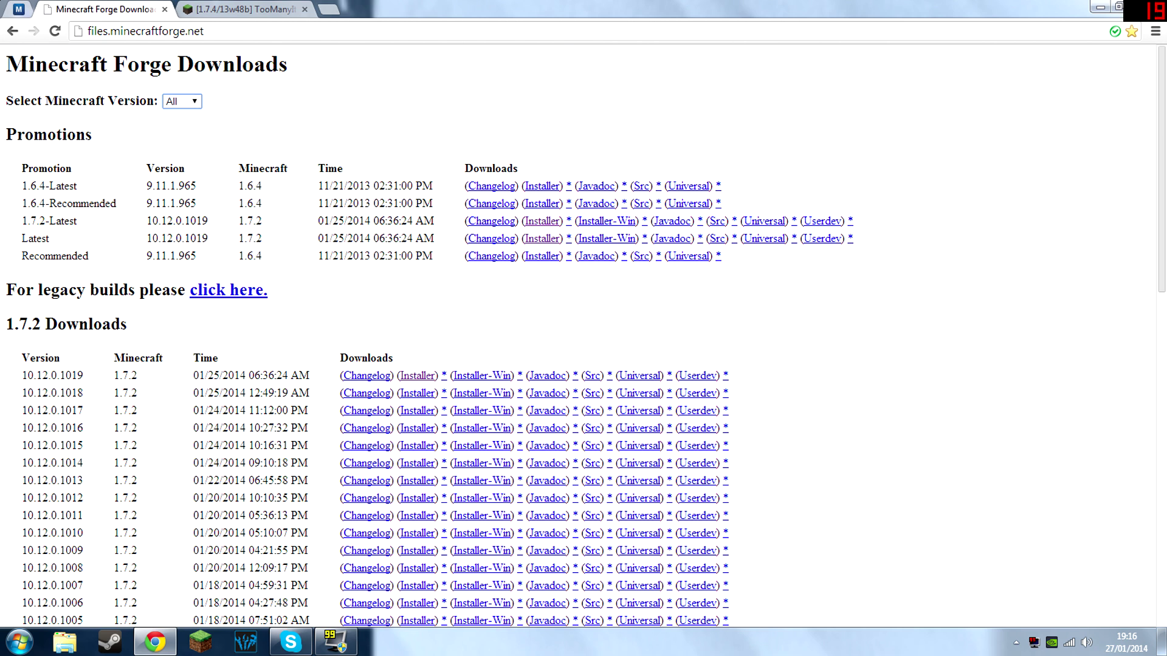
Filter Forge downloads to Minecraft 1.7.2 and download the 10.12.0.1019 installer.
click(188, 103)
click(182, 128)
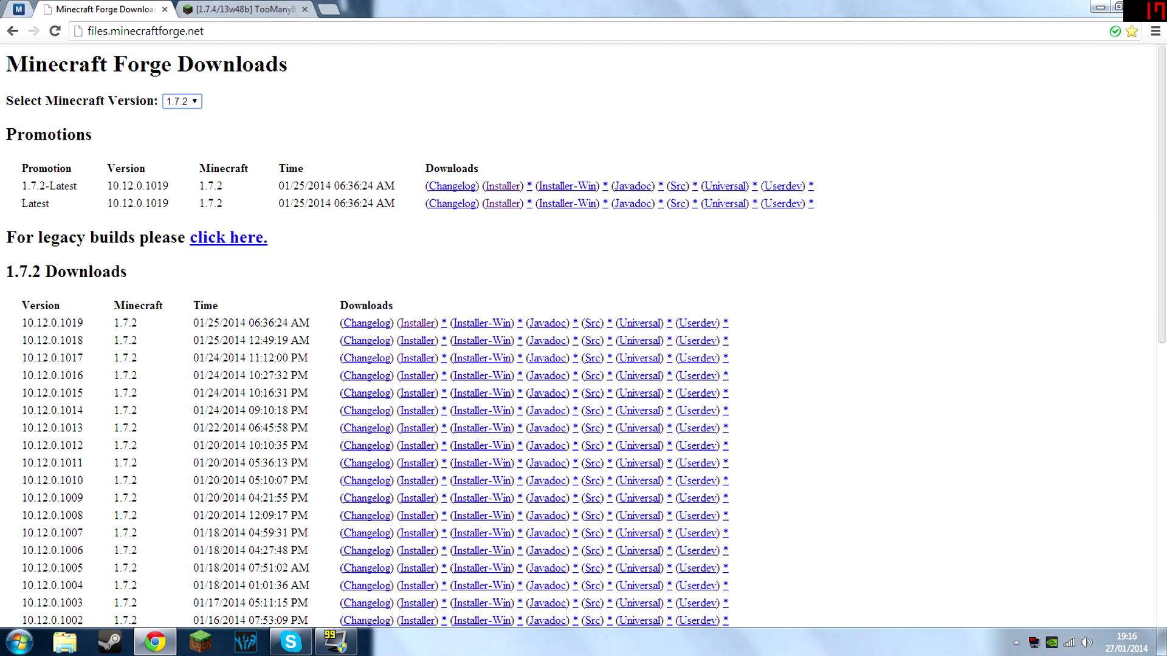
click(510, 192)
Look through the TooManyItems forum topic, then select the Forge and TooManyItems files on the desktop.
click(254, 6)
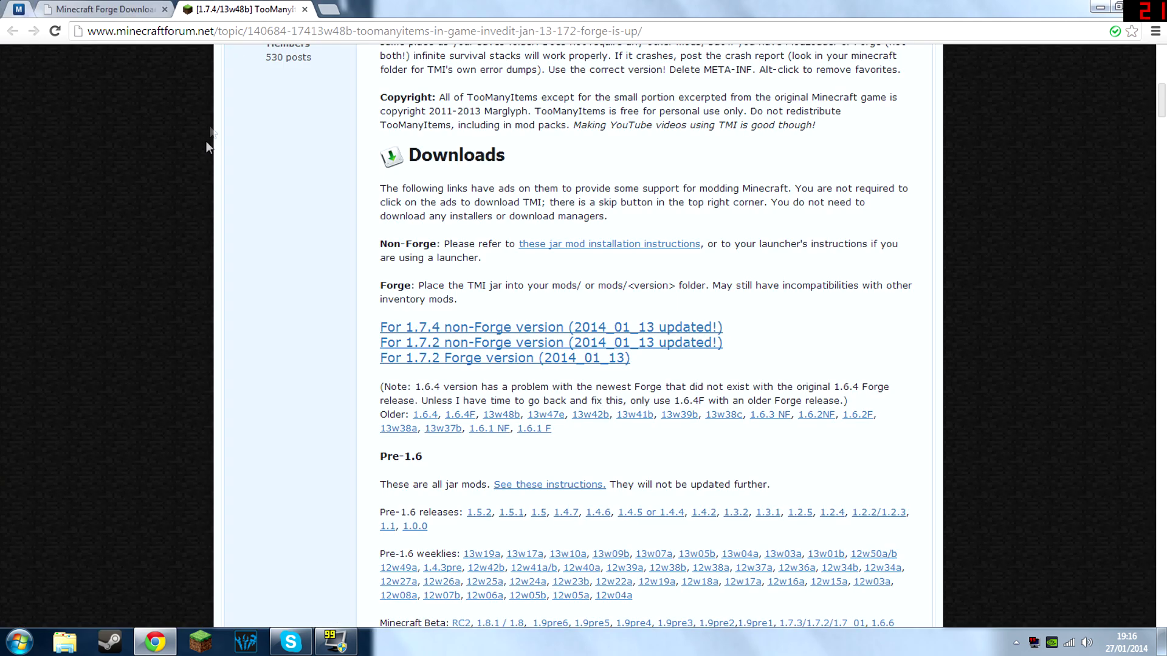
scroll(206, 184, up, 10)
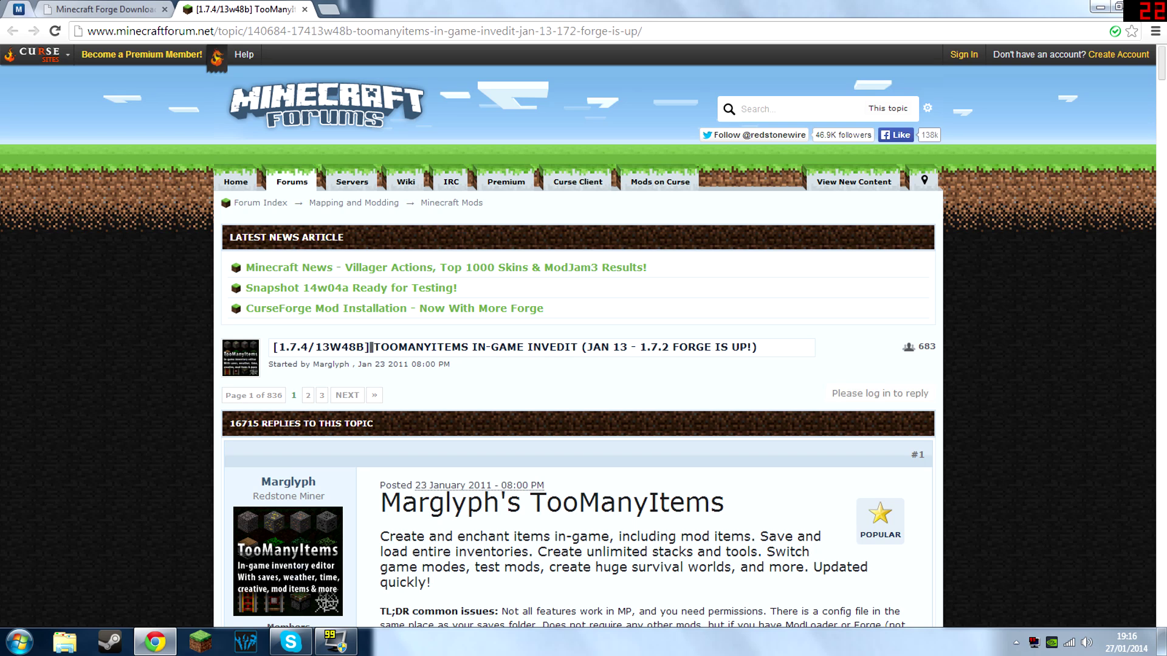
mouse_move(371, 347)
mouse_down()
mouse_move(608, 364)
mouse_move(581, 348)
mouse_up()
click(573, 420)
scroll(568, 410, down, 7)
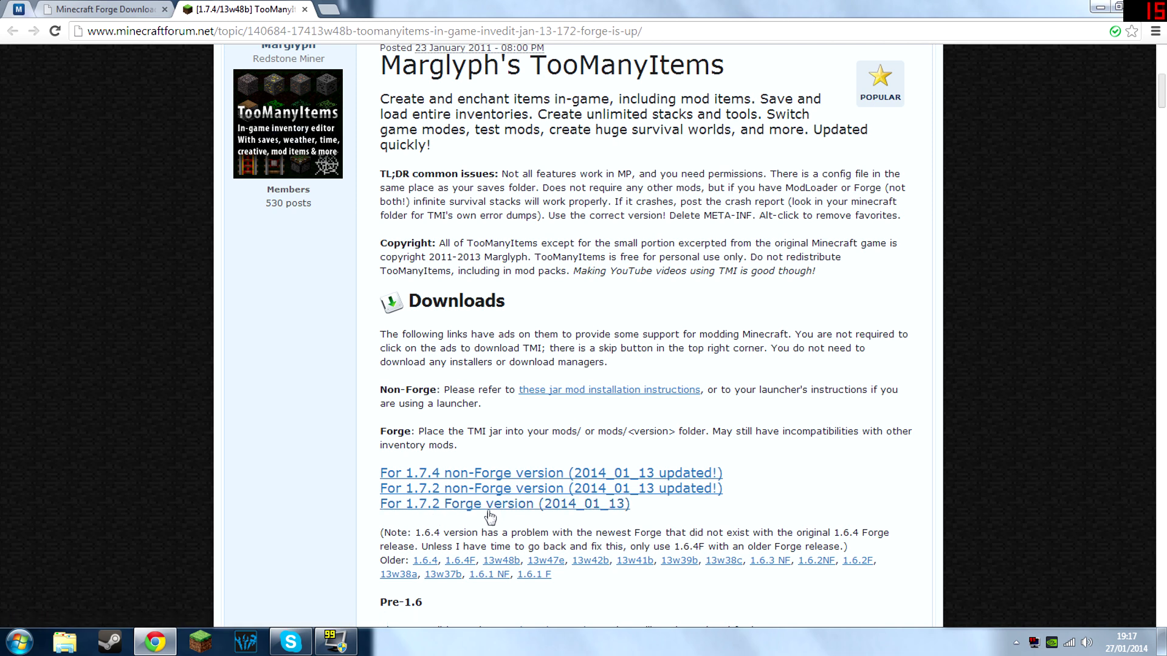
scroll(490, 512, up, 8)
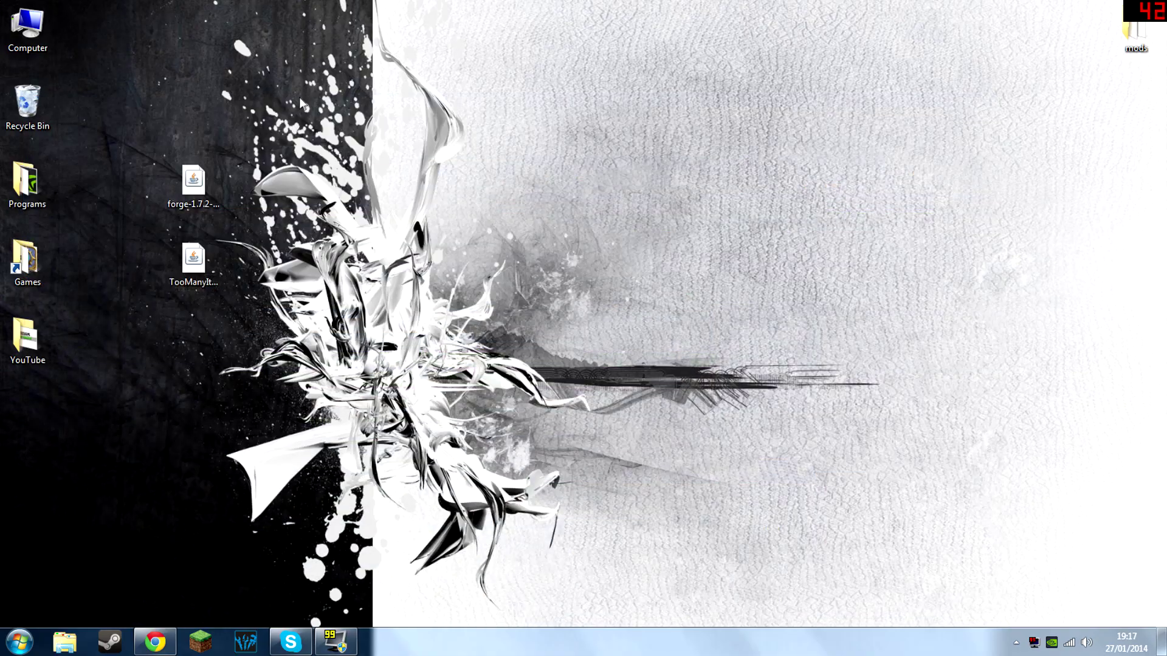
mouse_move(299, 97)
mouse_down()
mouse_move(166, 348)
mouse_move(101, 345)
mouse_move(411, 37)
mouse_move(297, 59)
mouse_move(314, 86)
mouse_up()
Select only the Forge installer on the desktop, try launching it, then close it.
click(113, 340)
click(193, 181)
double_click(193, 182)
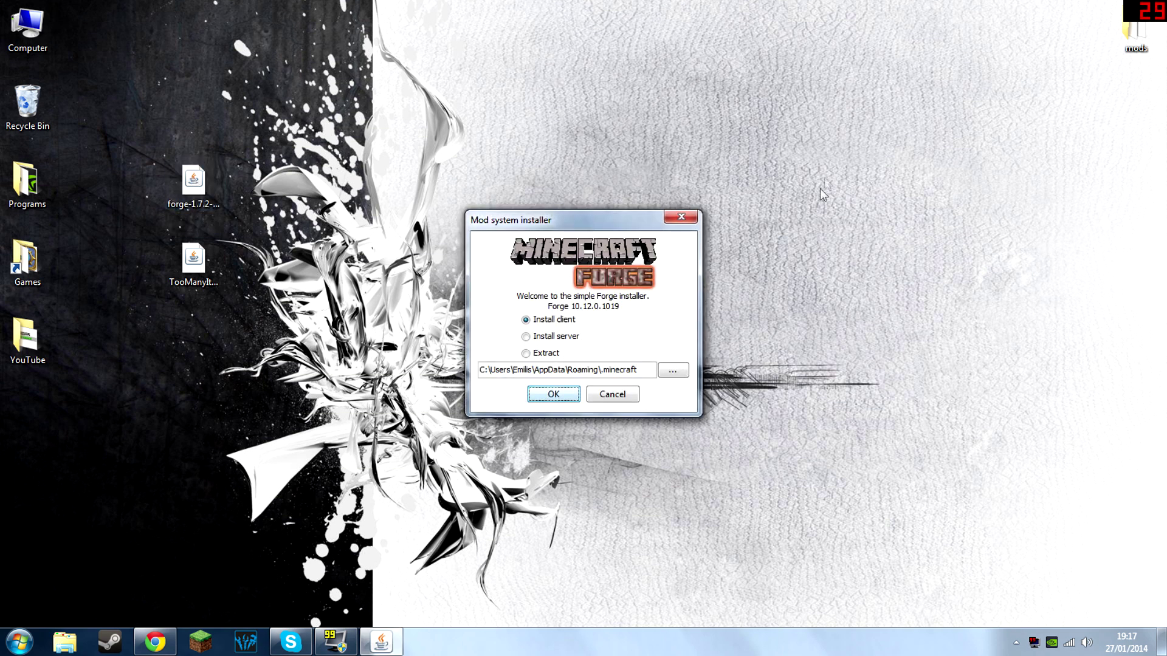
click(668, 217)
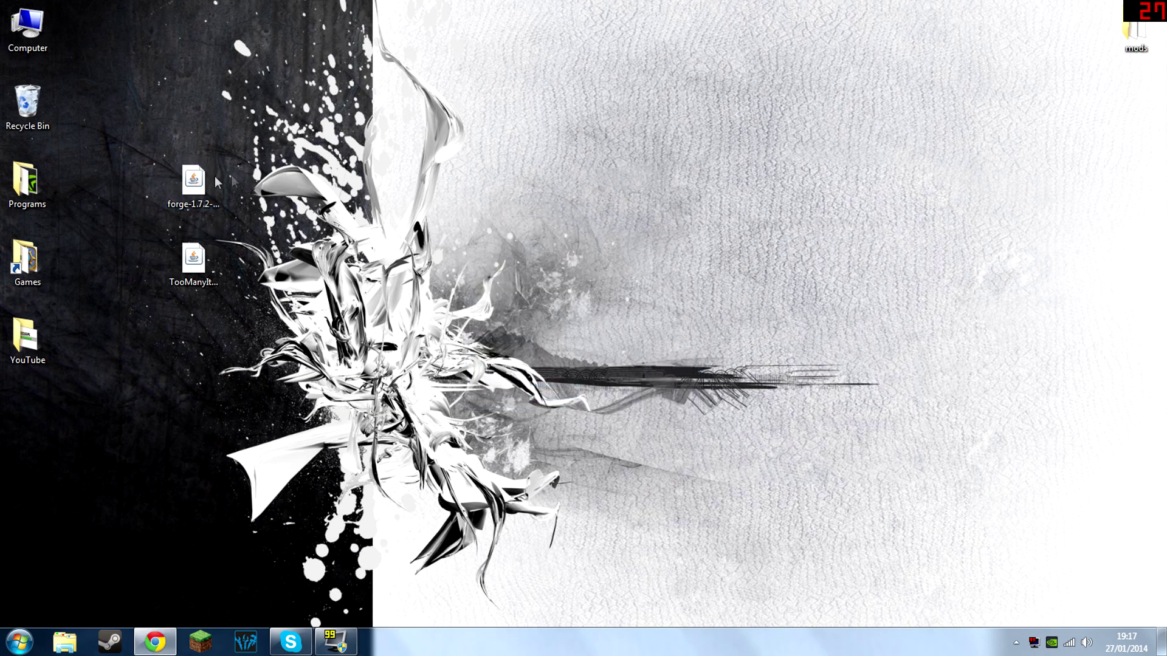
Run the Forge installer with Java, install the client, and dismiss the completion message.
right_click(189, 178)
mouse_move(231, 255)
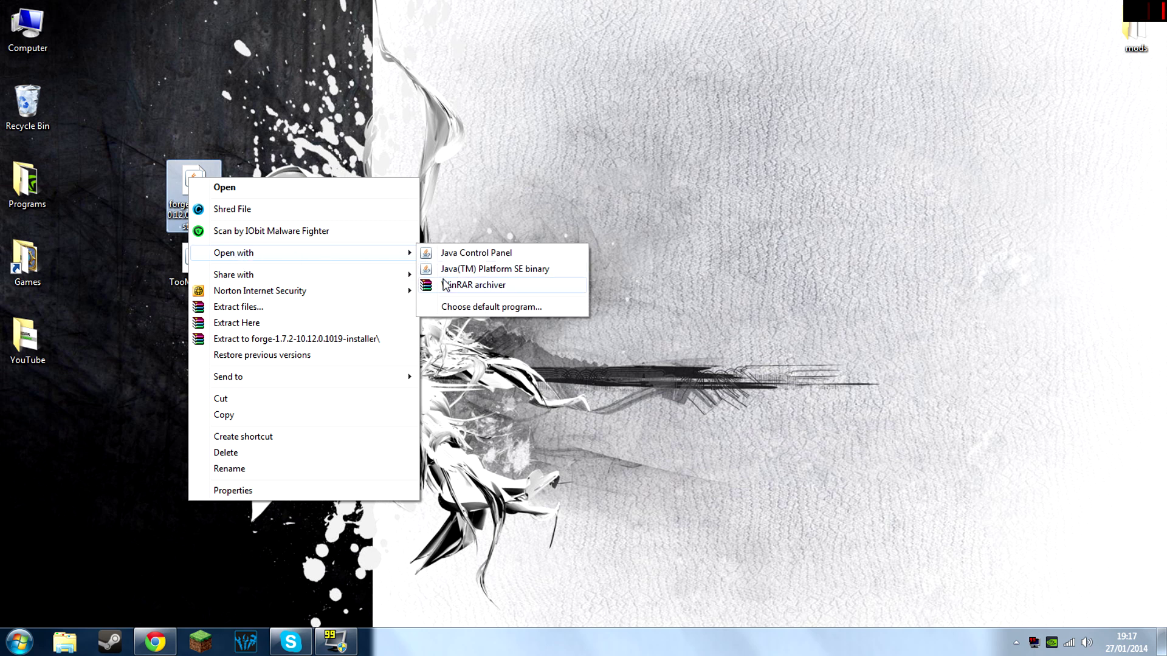
click(449, 270)
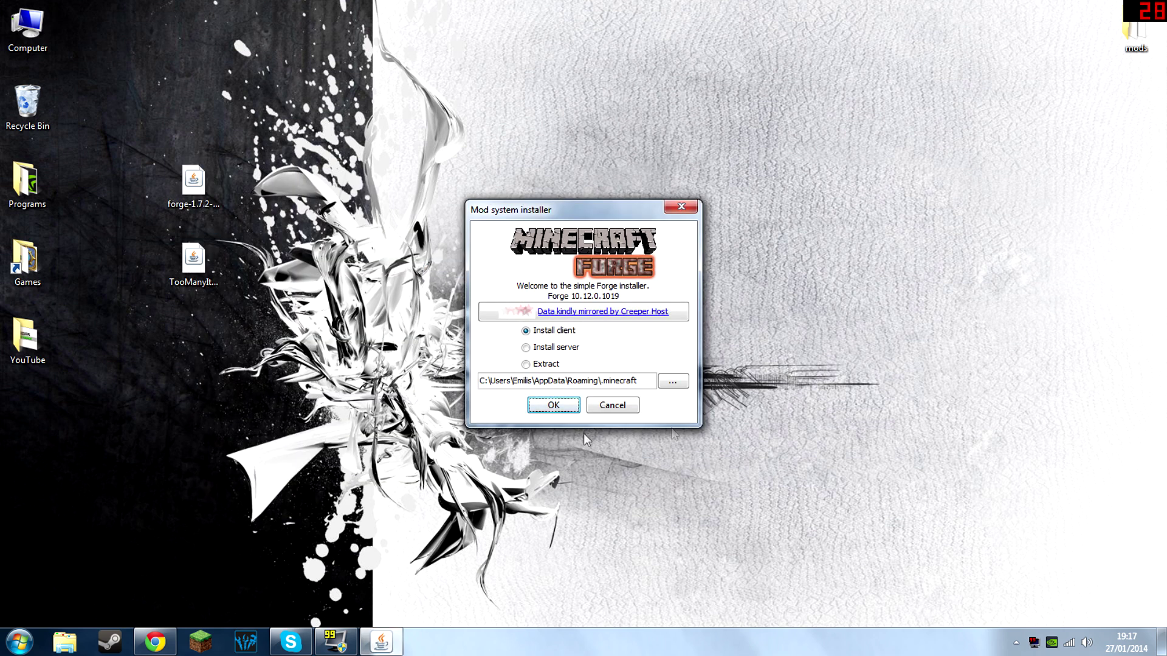
click(541, 332)
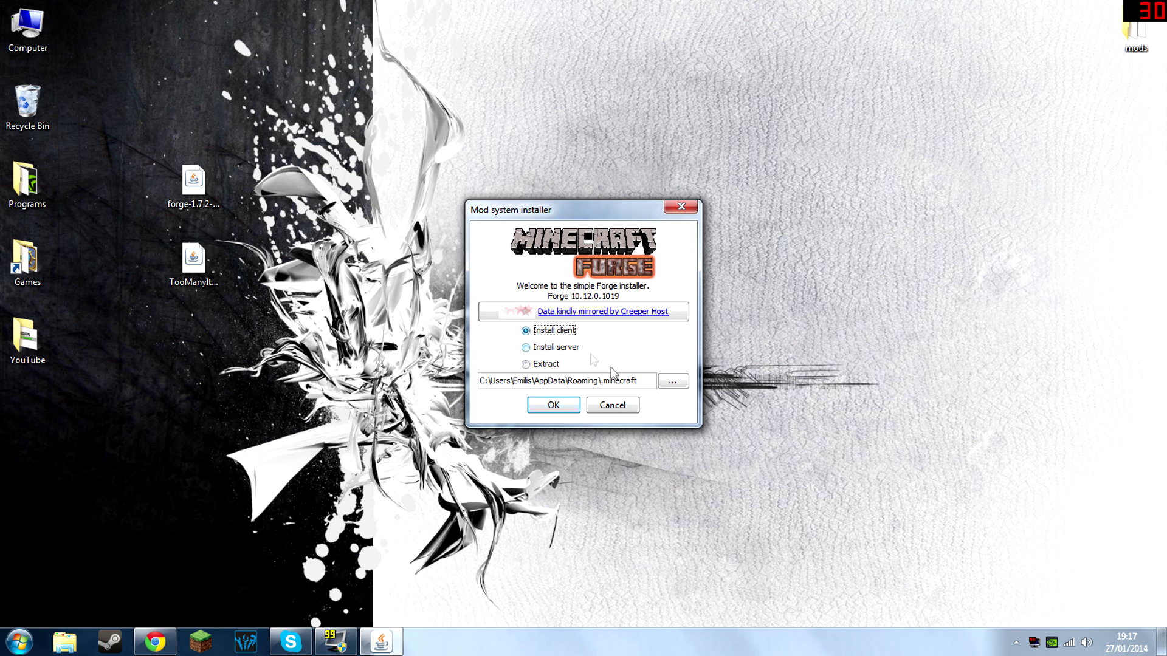
click(554, 407)
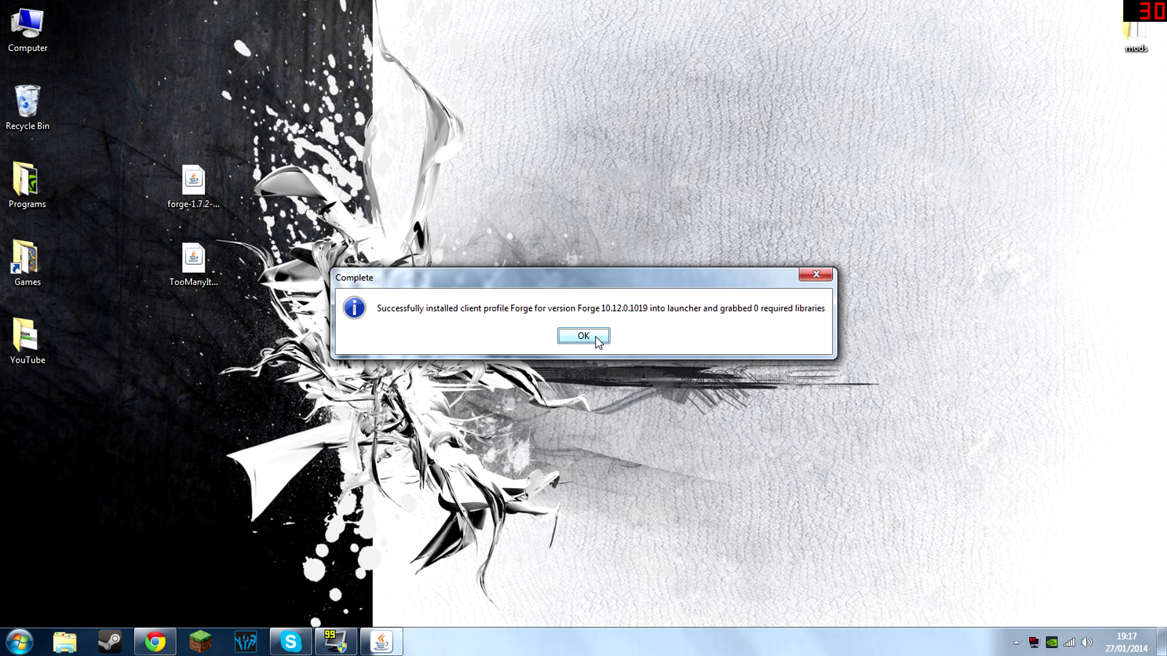
click(595, 337)
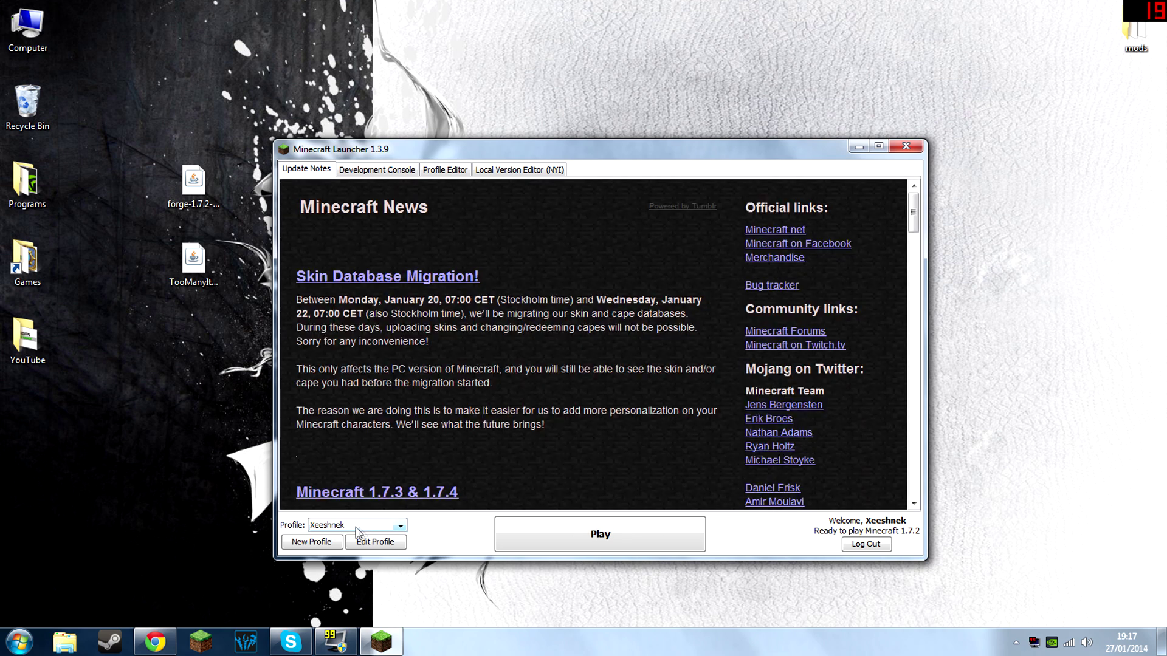
Select the Forge profile, keep the logged-in account, and launch Minecraft 1.7.2-Forge10.12.0.1019.
click(351, 526)
click(348, 542)
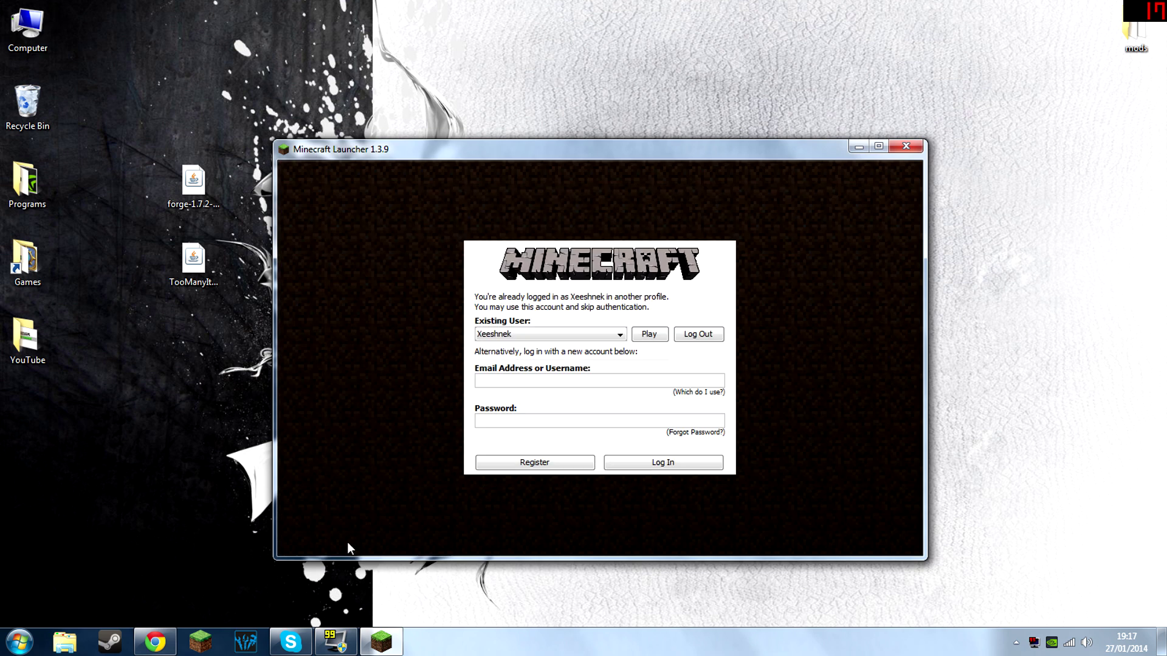
click(645, 338)
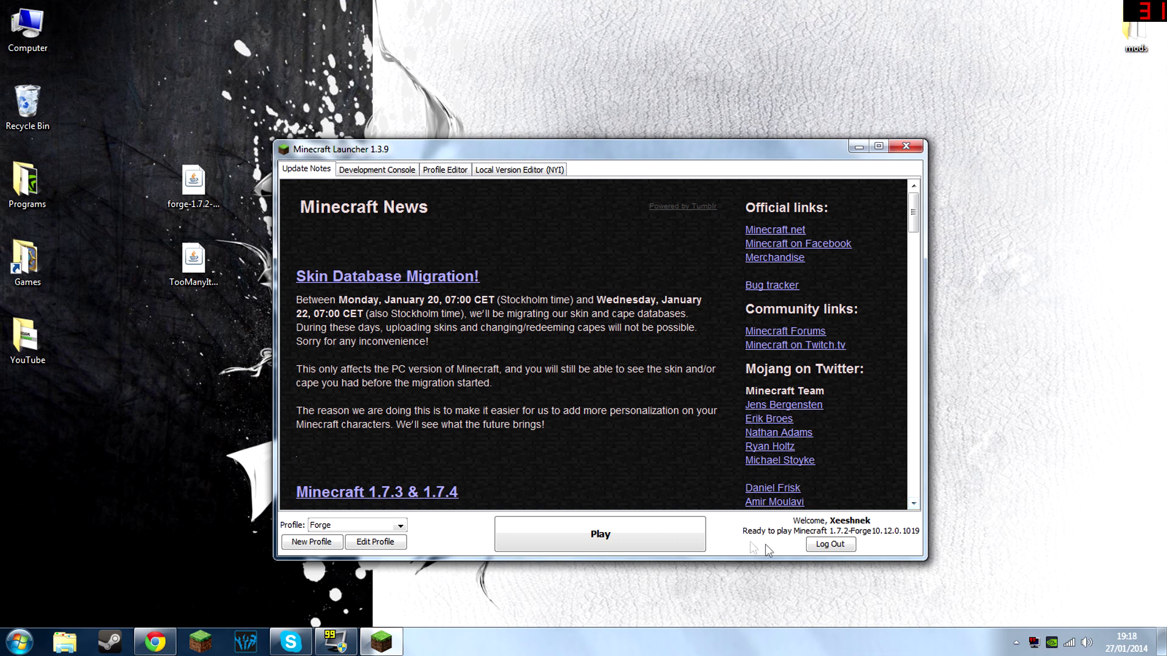
click(602, 539)
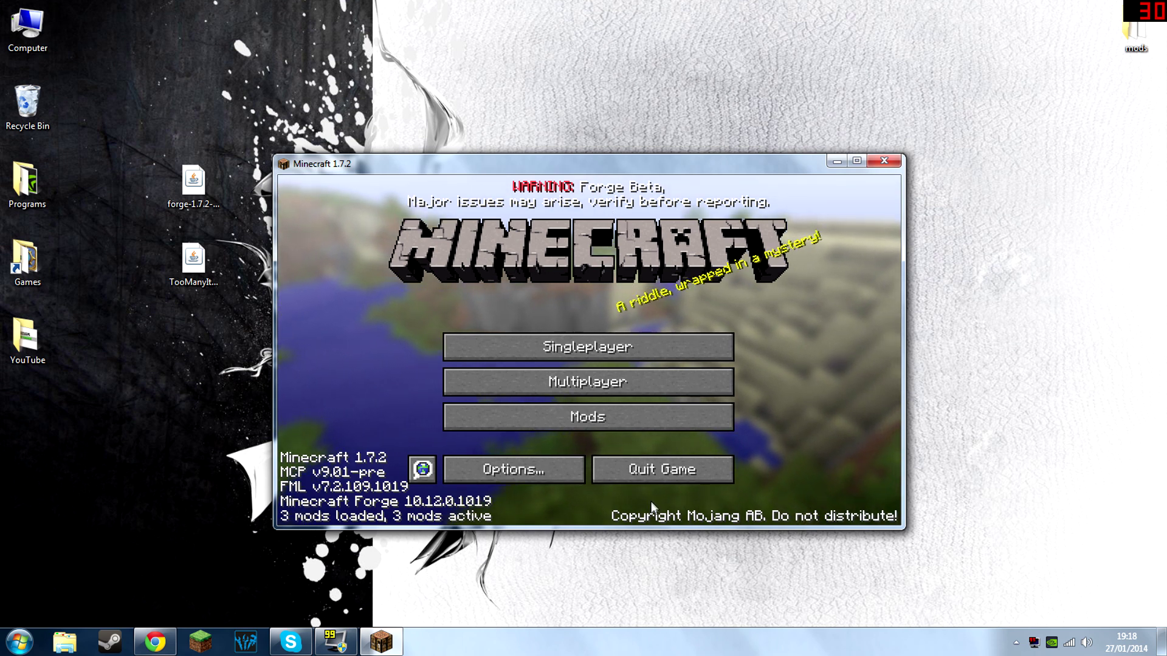
Quit Minecraft from the title screen after confirming 3 mods loaded.
click(651, 473)
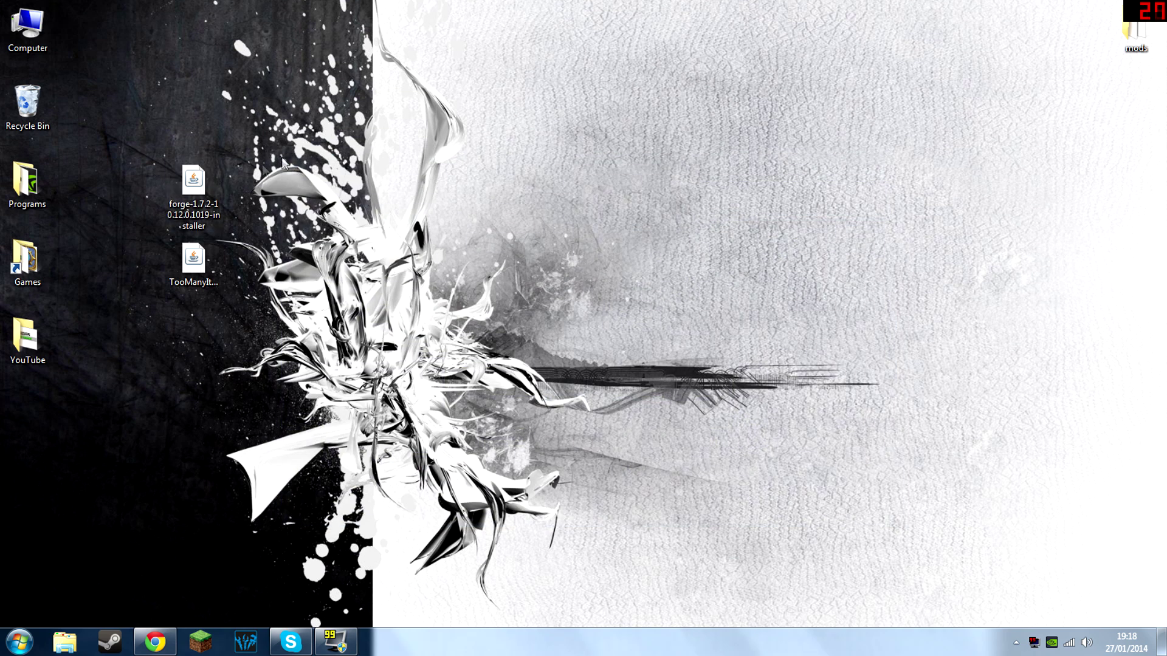
Open the %appdata%/.minecraft folder through the Run dialog.
click(355, 403)
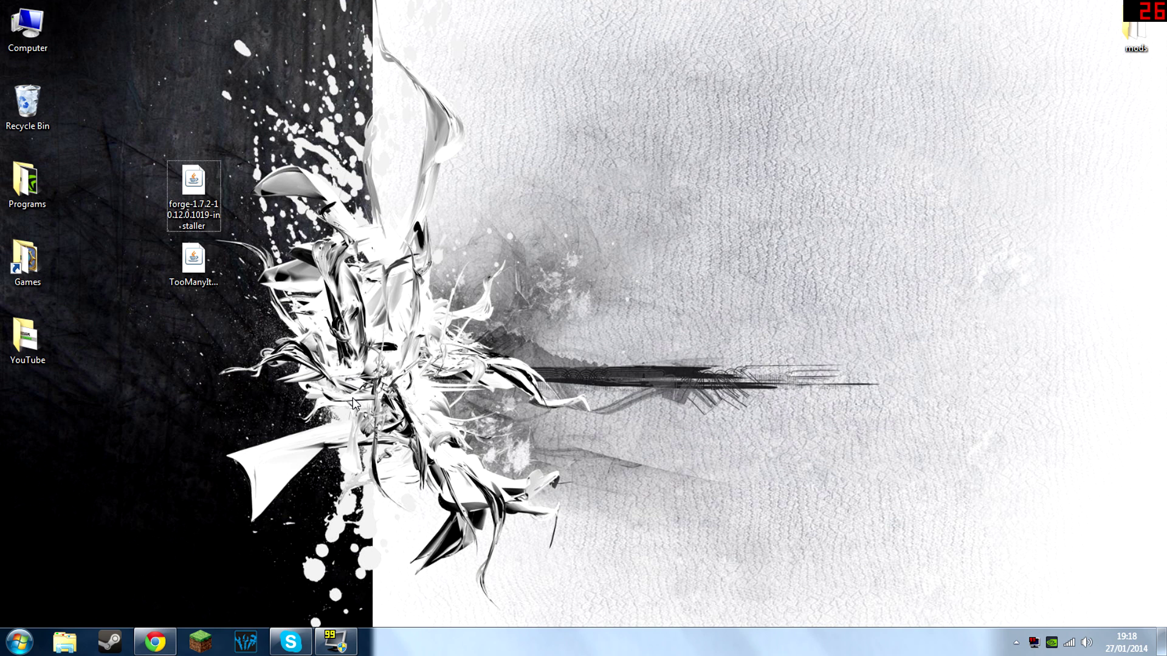
key(super+r)
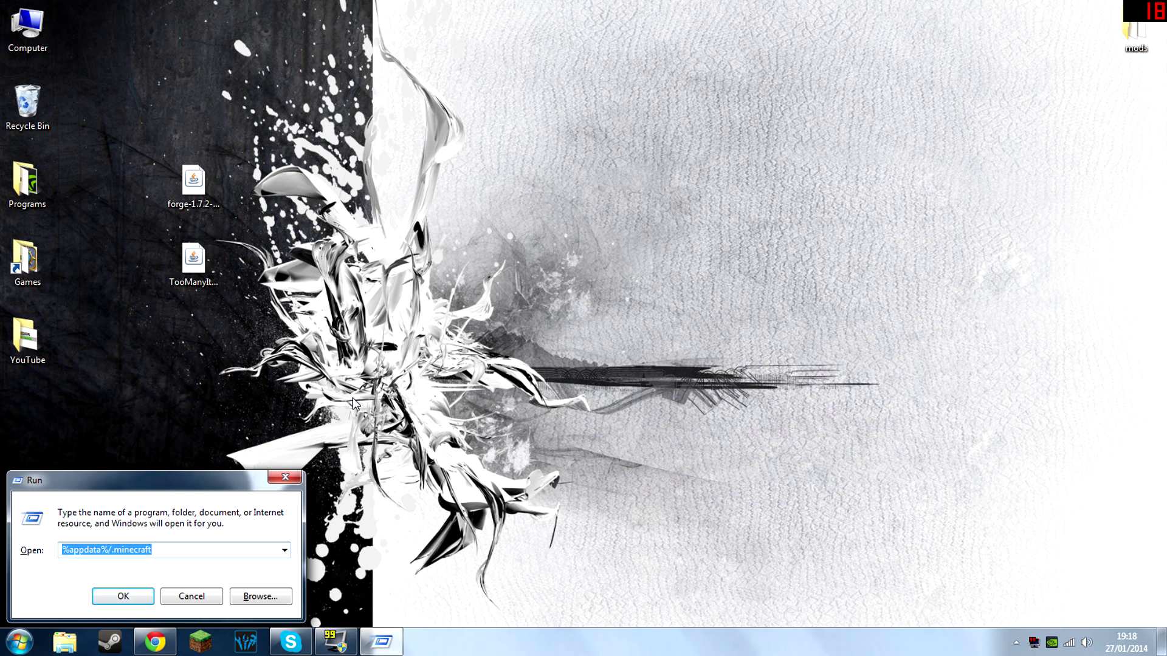
text(%)
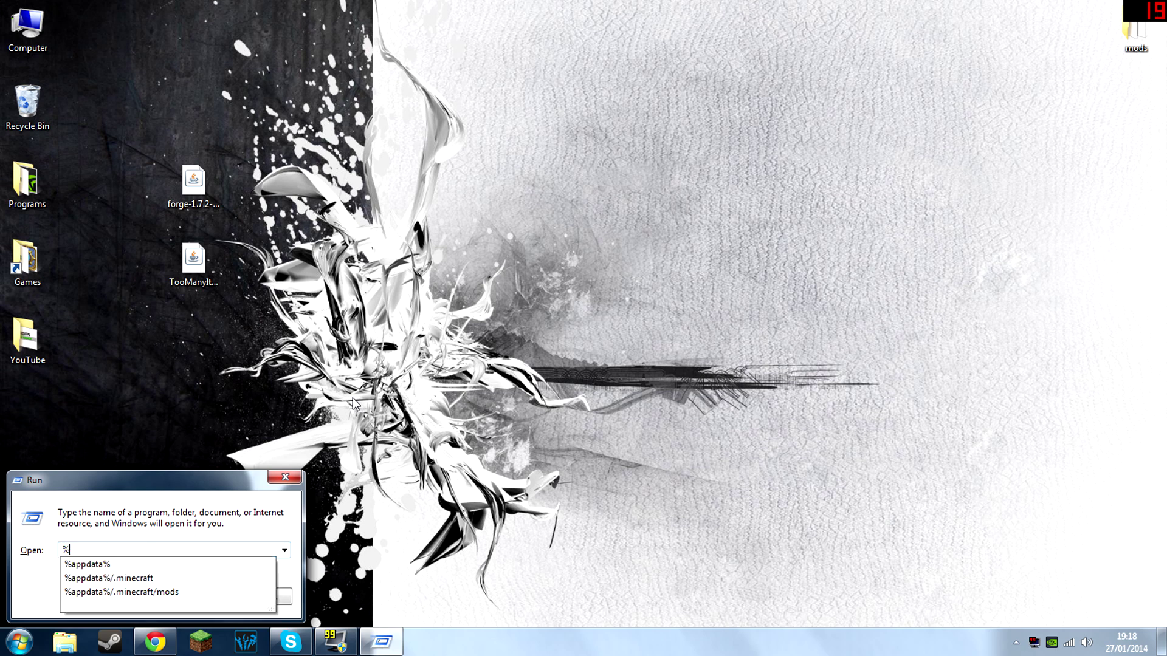
text(appdata%/.minecraft)
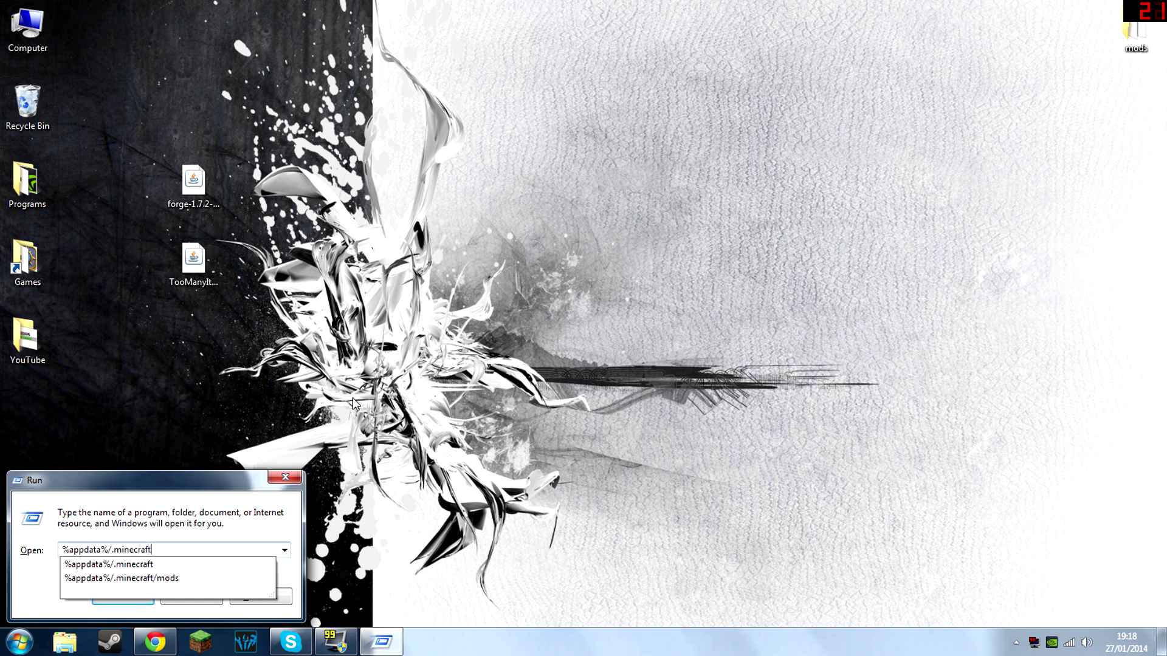
key(Return)
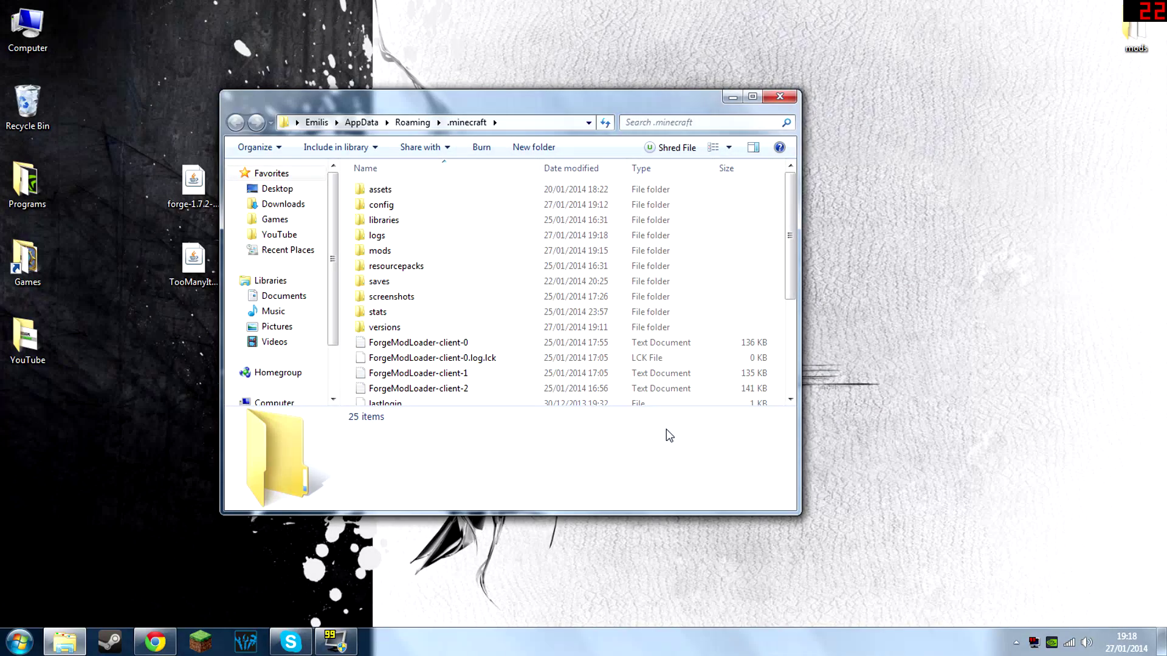
Move the TooManyItems jar into the .minecraft mods folder and restart the Minecraft launcher.
double_click(449, 258)
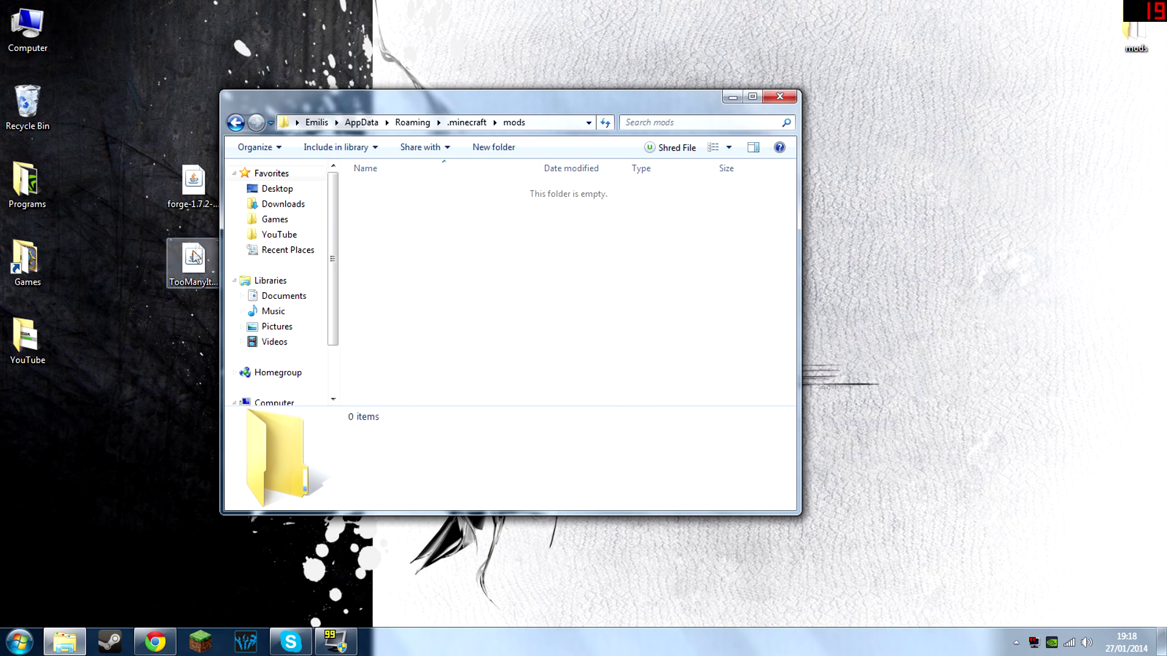
mouse_move(195, 258)
mouse_down()
mouse_move(187, 268)
mouse_move(248, 301)
mouse_move(575, 272)
mouse_move(588, 258)
mouse_up()
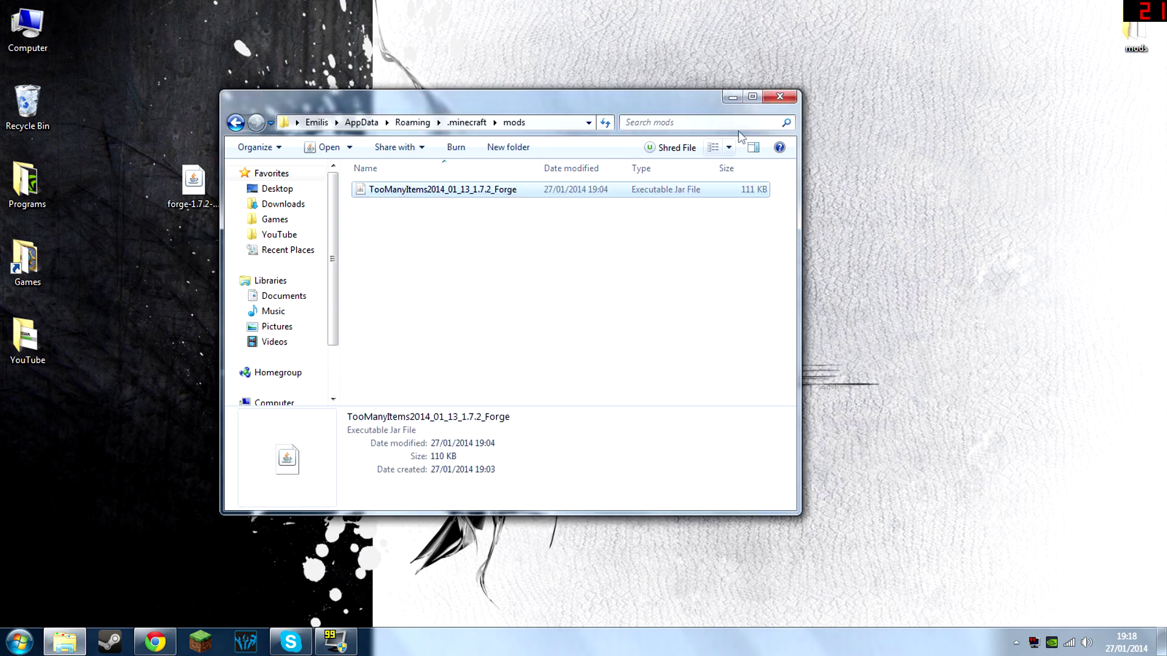
click(780, 96)
click(194, 635)
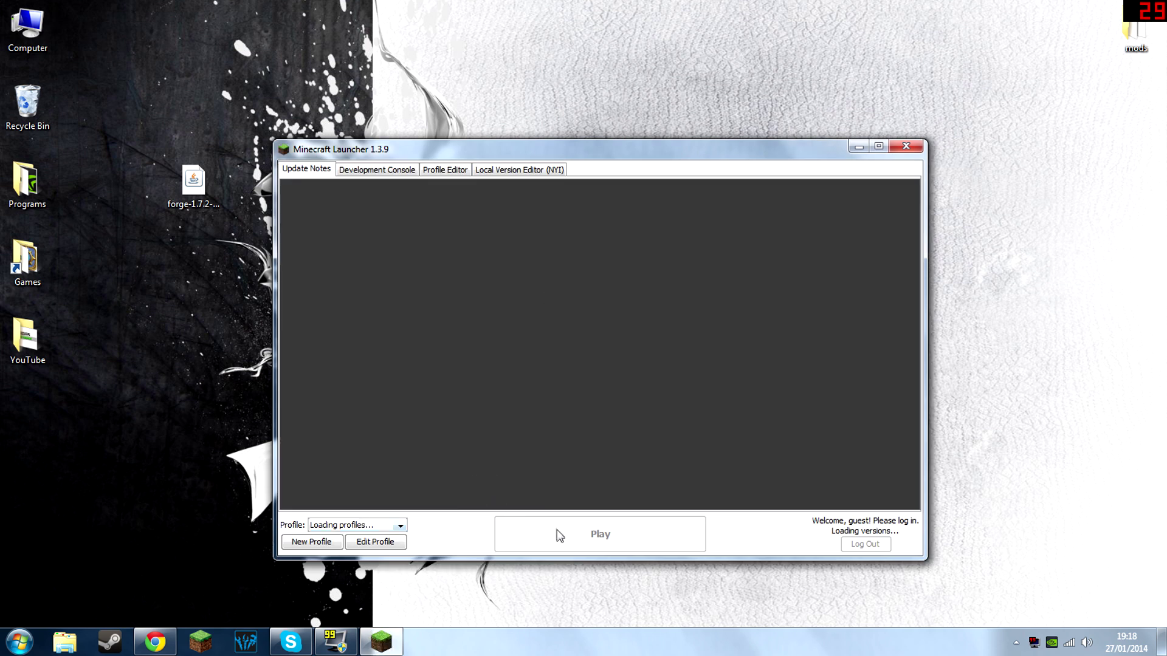
Launch Minecraft with the Forge profile from the launcher.
click(567, 545)
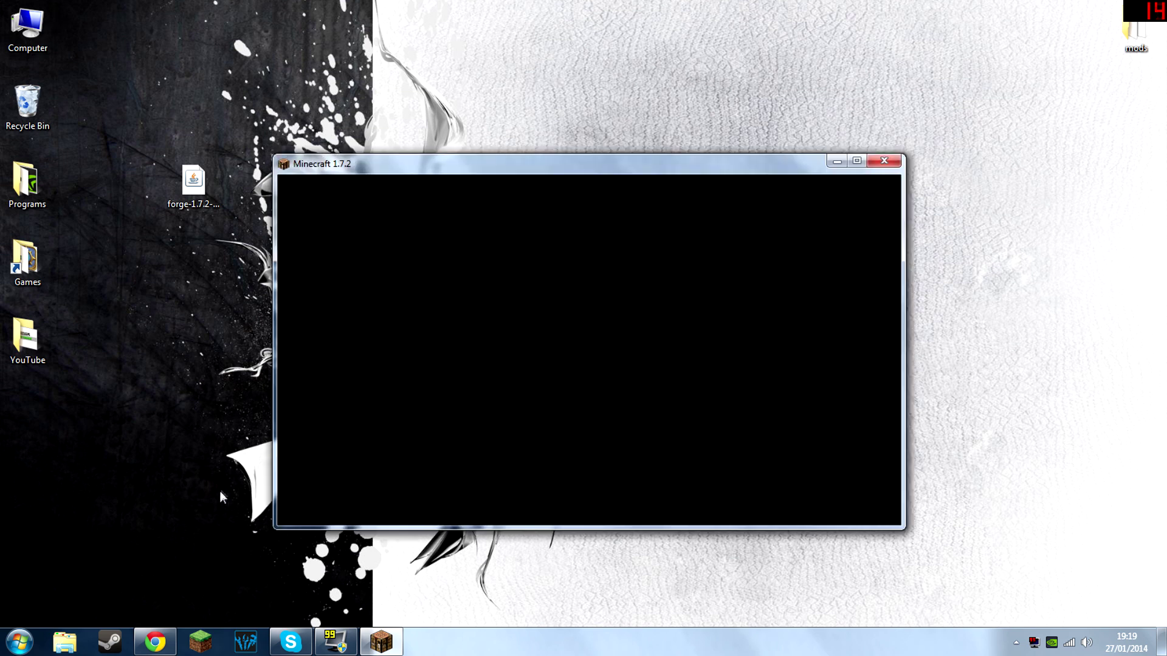
Reopen %appdata%/.minecraft/mods from the Run history, confirm the TooManyItems jar, then close it.
key(super+r)
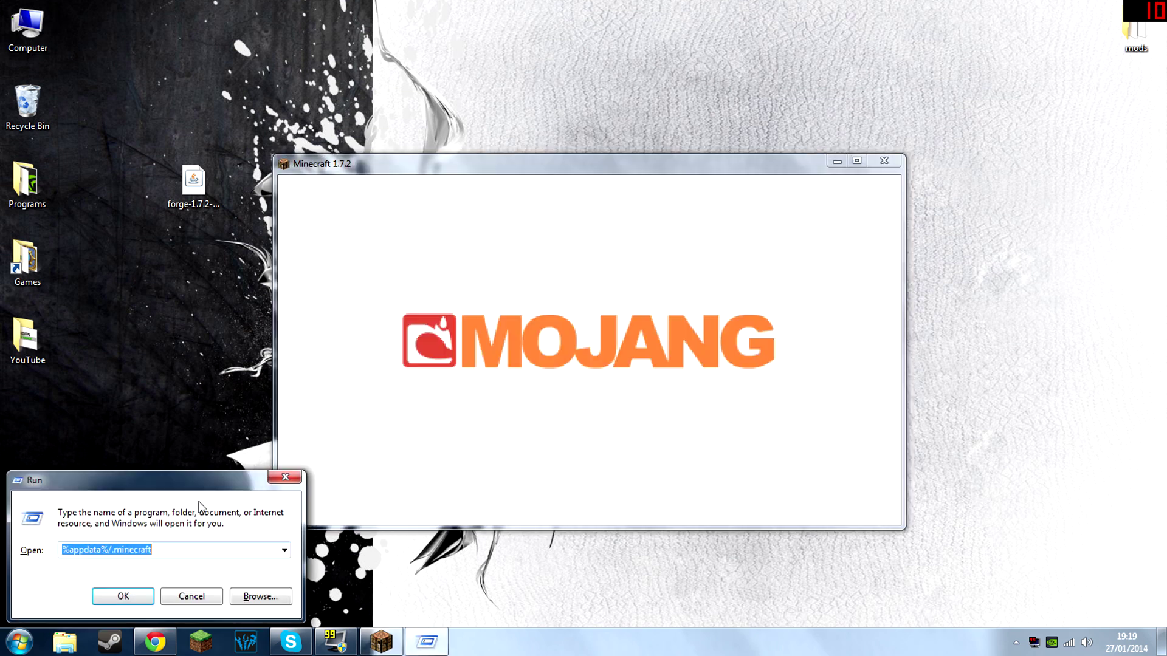
click(284, 550)
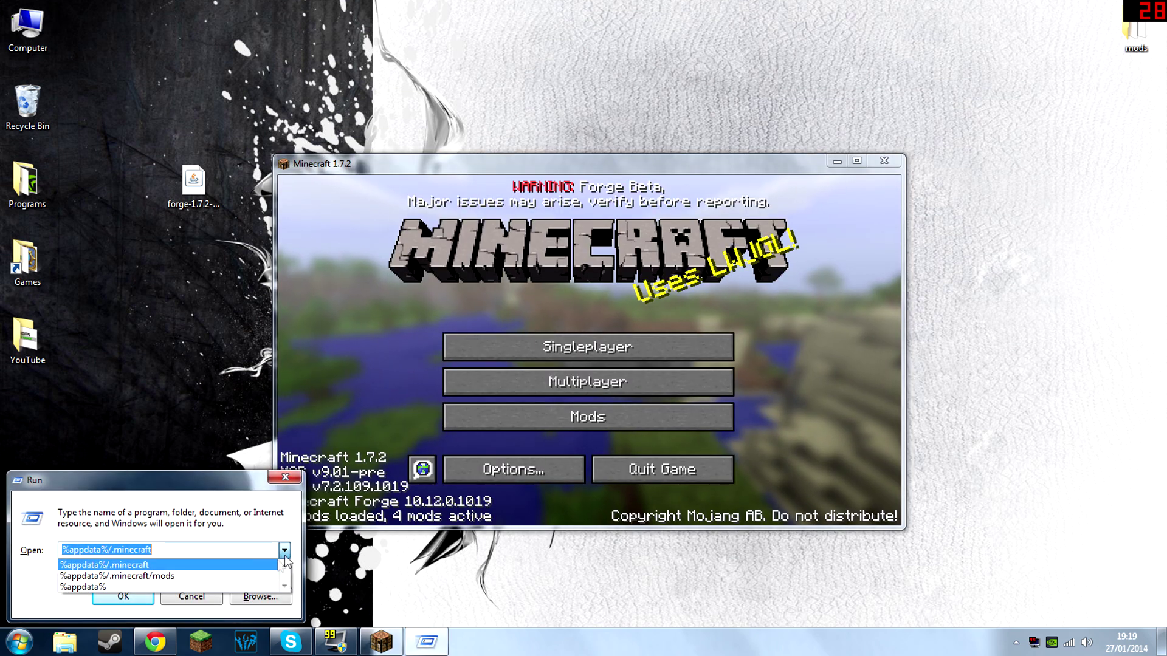
click(226, 576)
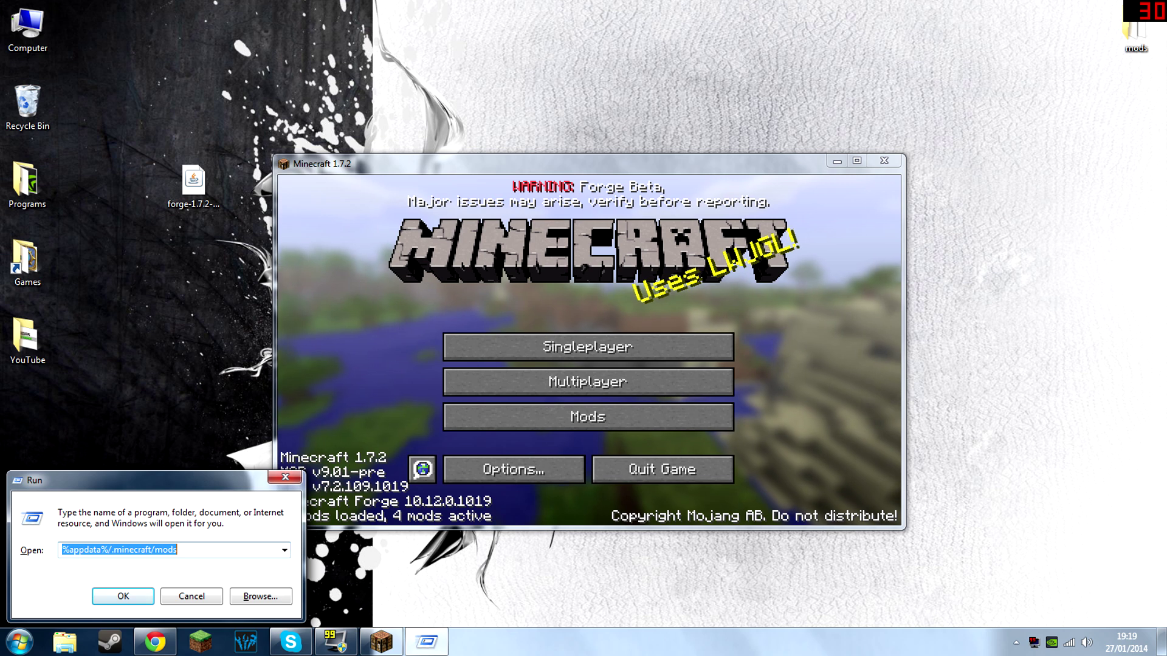
click(125, 597)
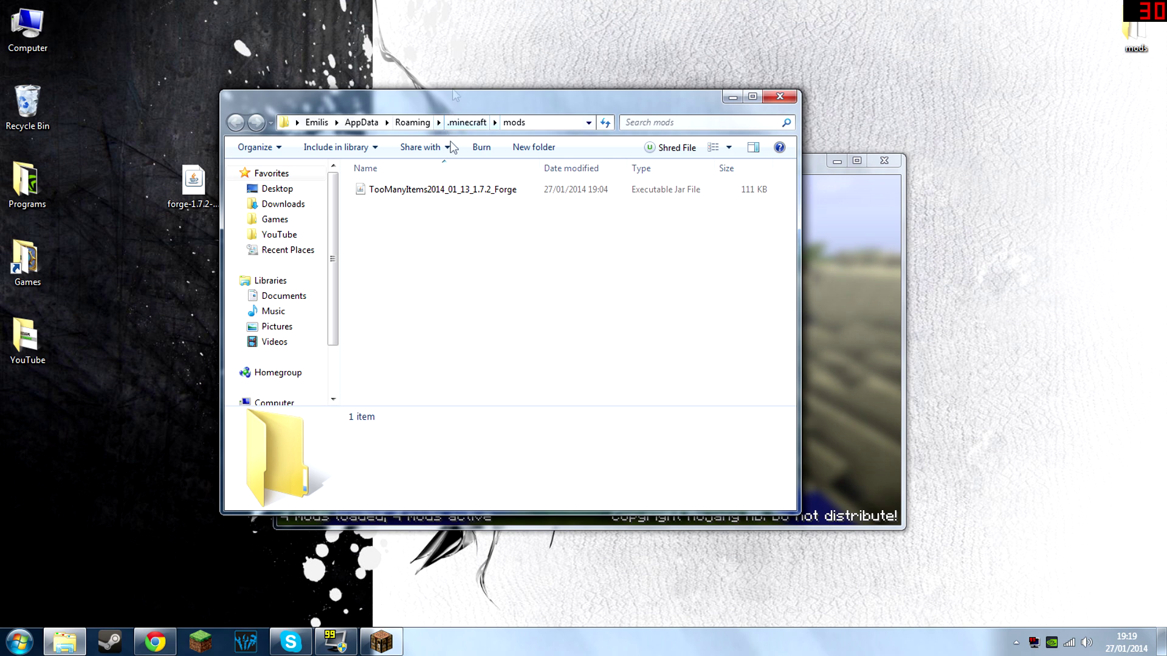
click(781, 98)
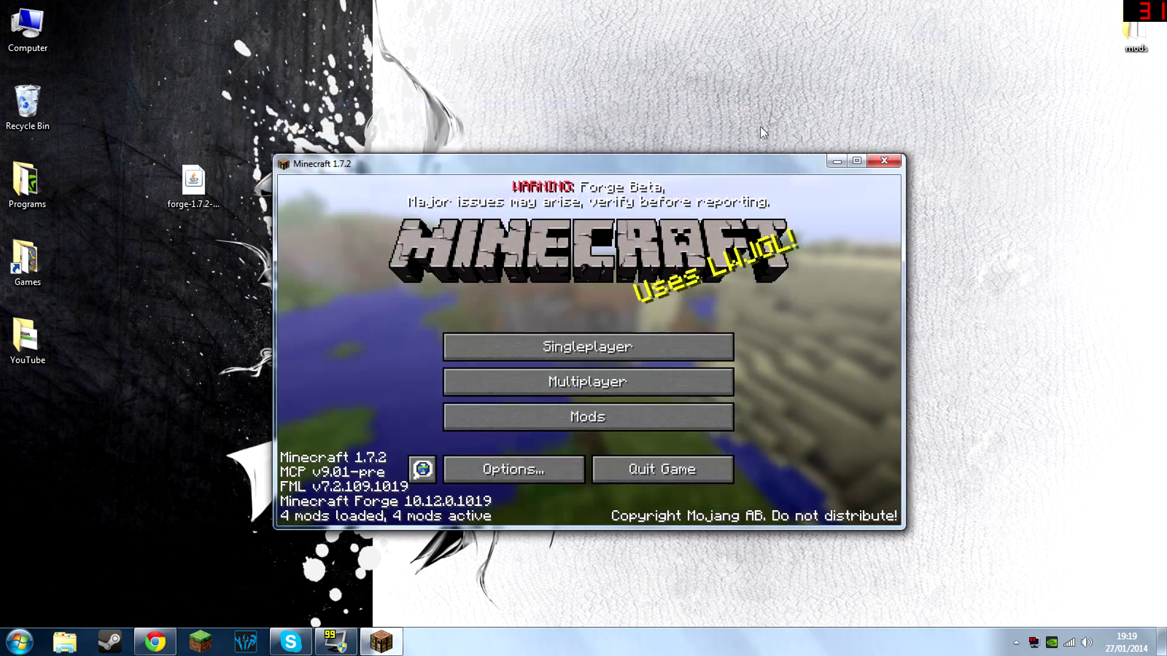
Confirm TooManyItems 1.7.2 in the Mods list, then load the New World save.
click(579, 338)
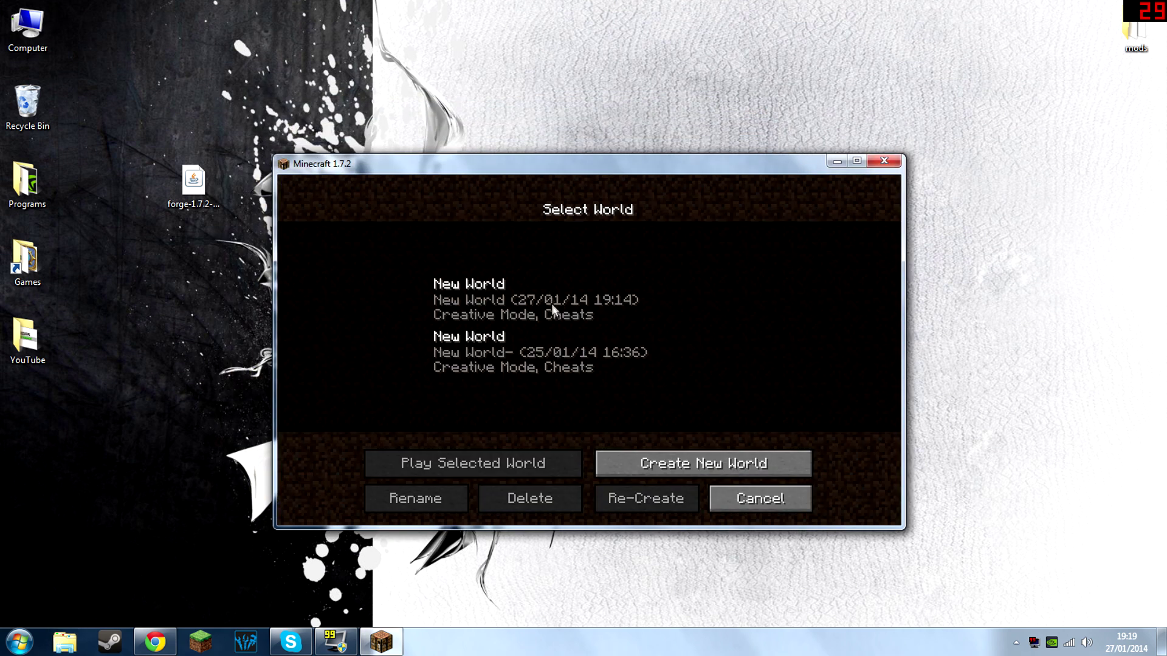
click(759, 498)
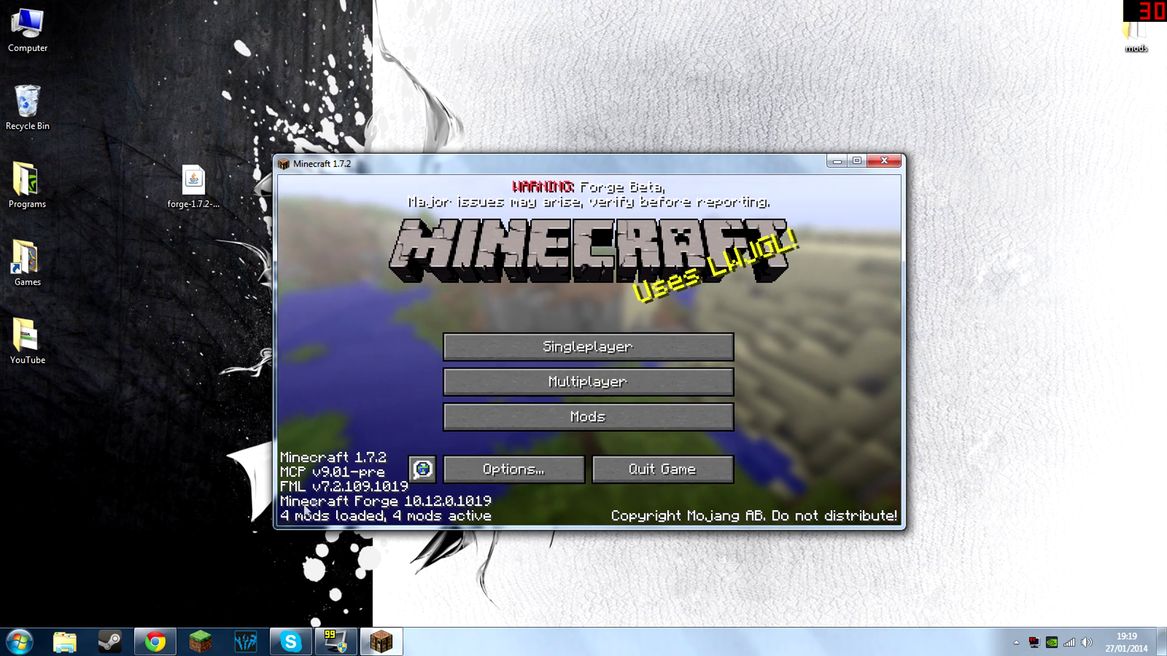
click(536, 417)
click(342, 411)
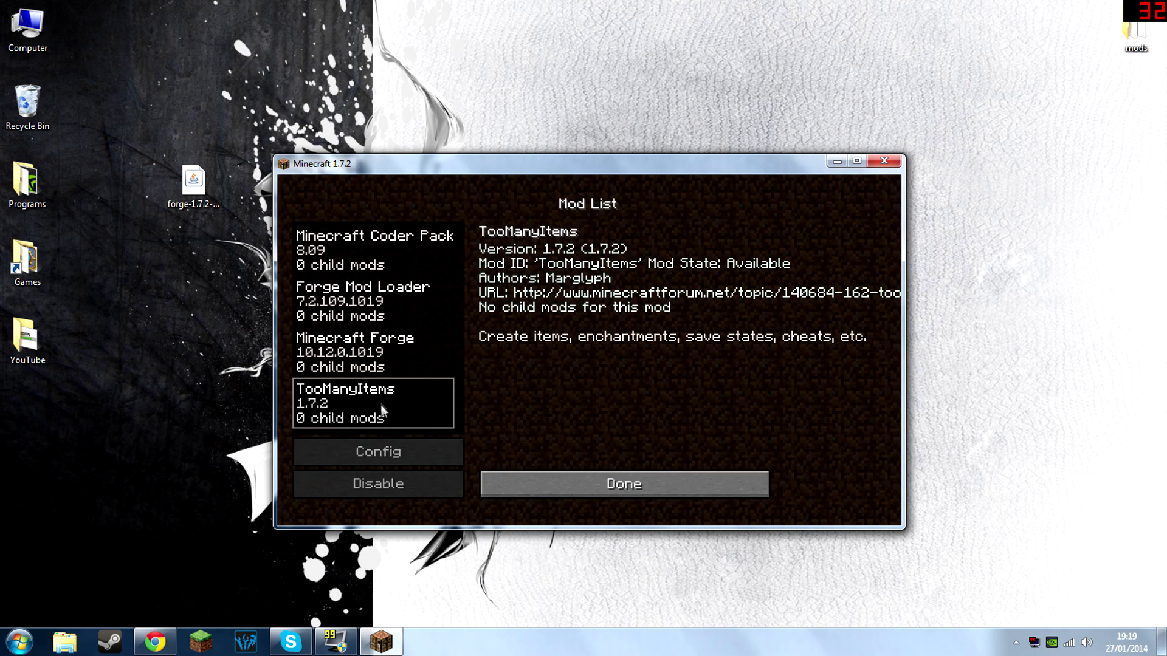
click(596, 494)
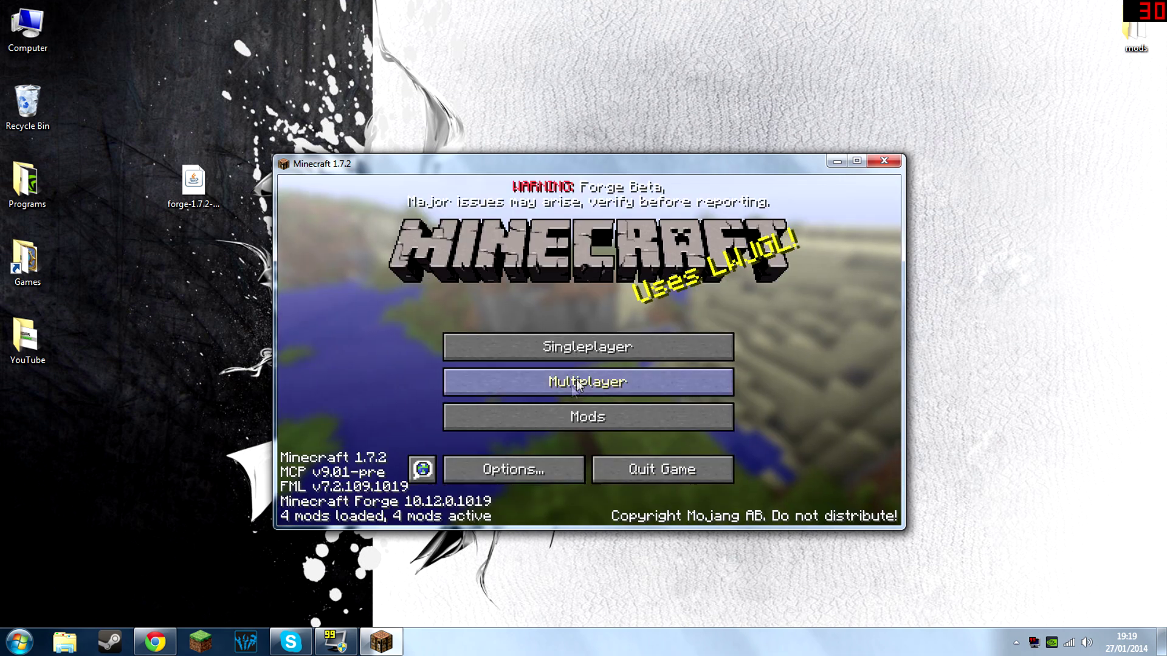
click(587, 356)
double_click(556, 315)
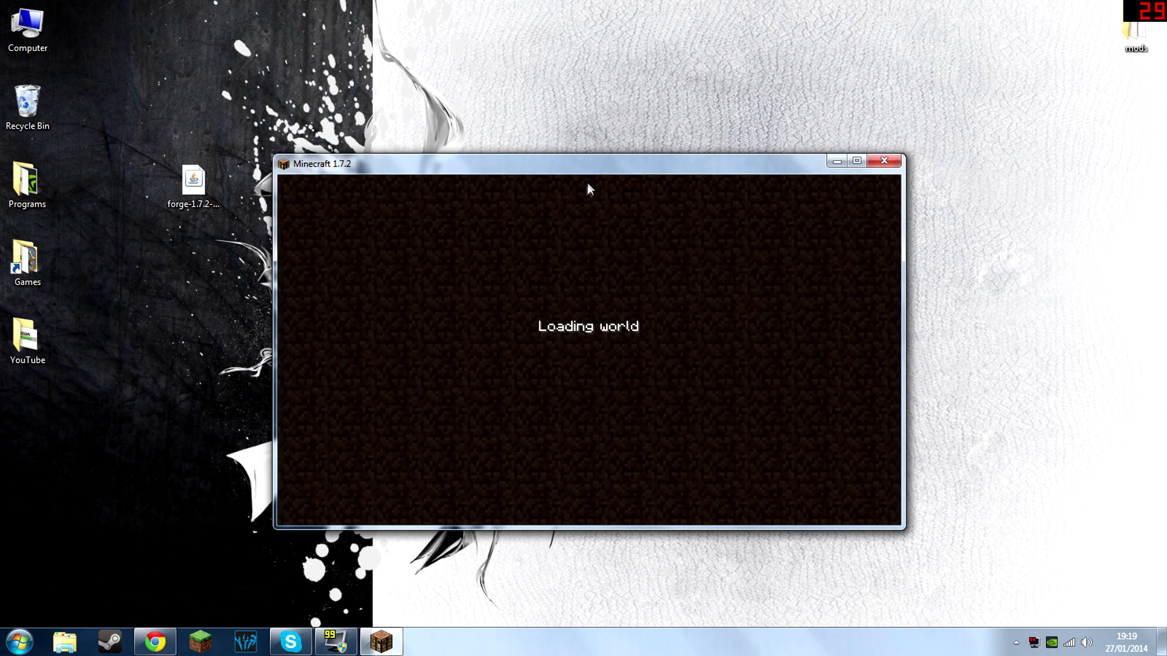
Maximize the game window and fill the potion stack to 64 in the TMI inventory.
drag(589, 161, 535, 1)
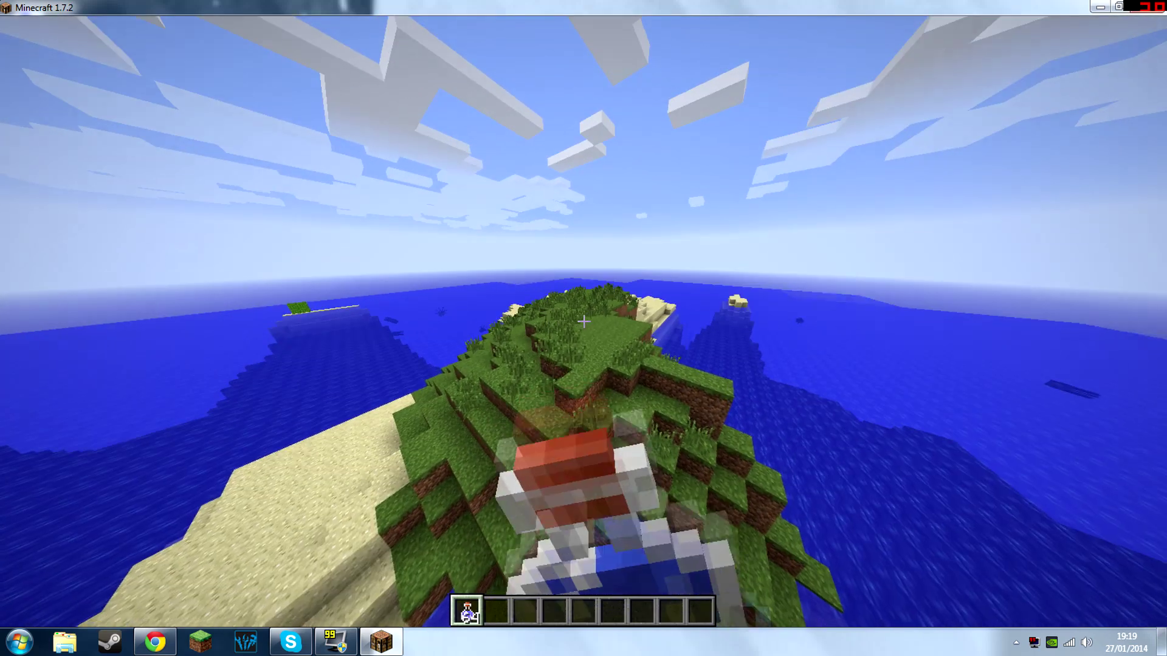
key(e)
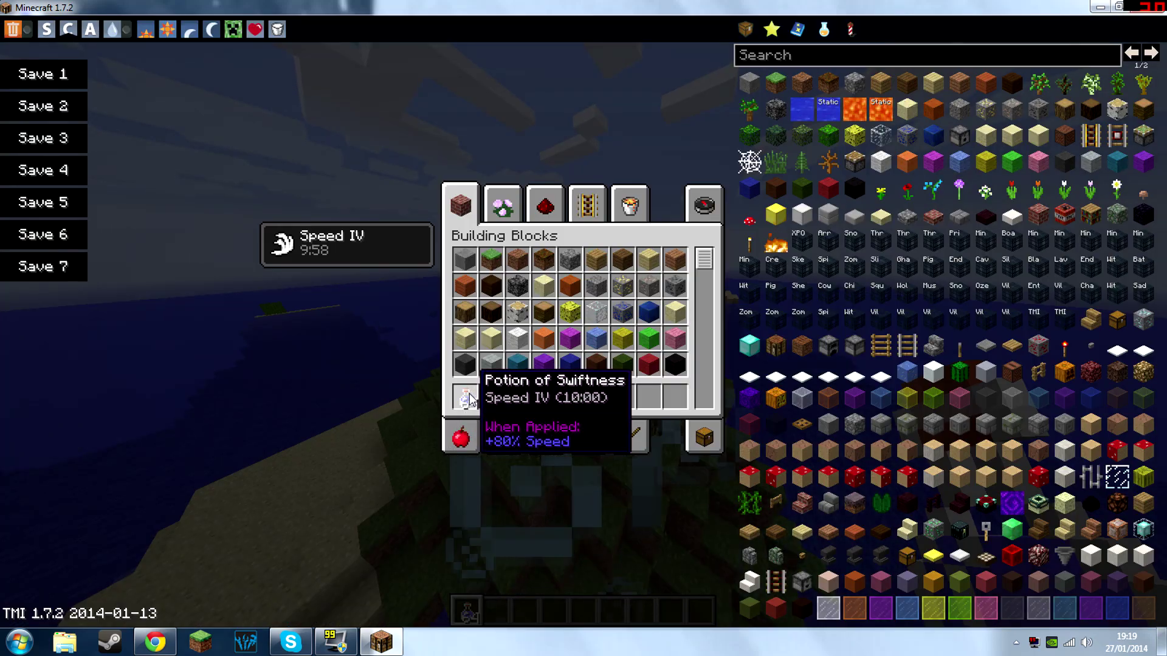
click(470, 399)
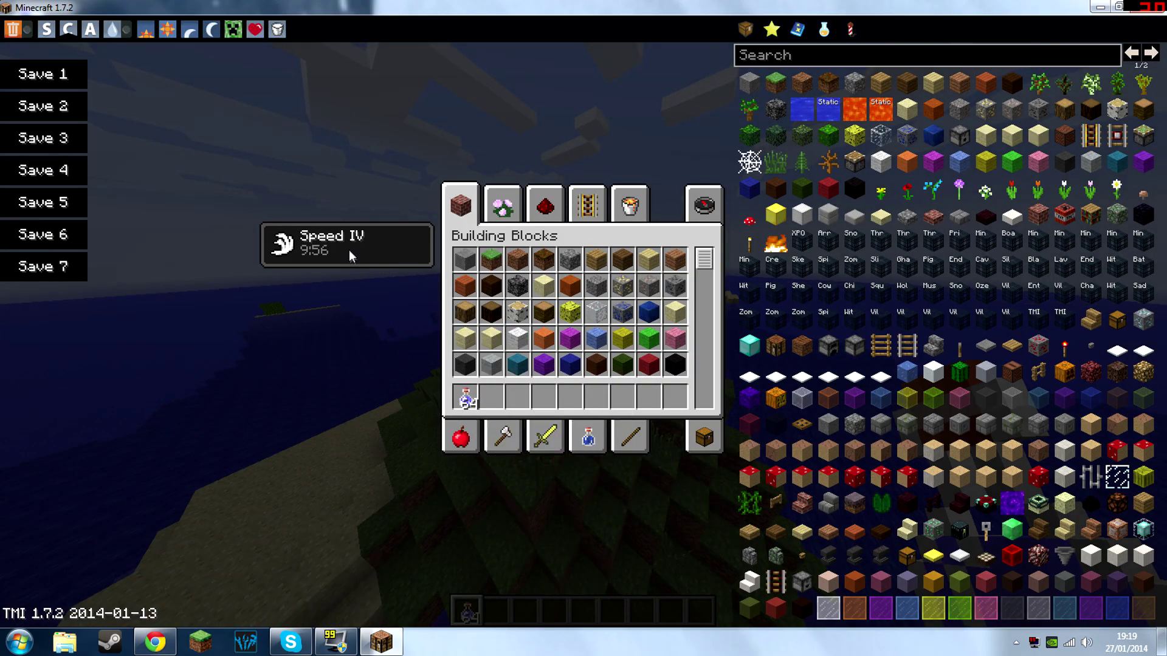
In the potion editor, set the first effect to Speed at level 4.
click(799, 31)
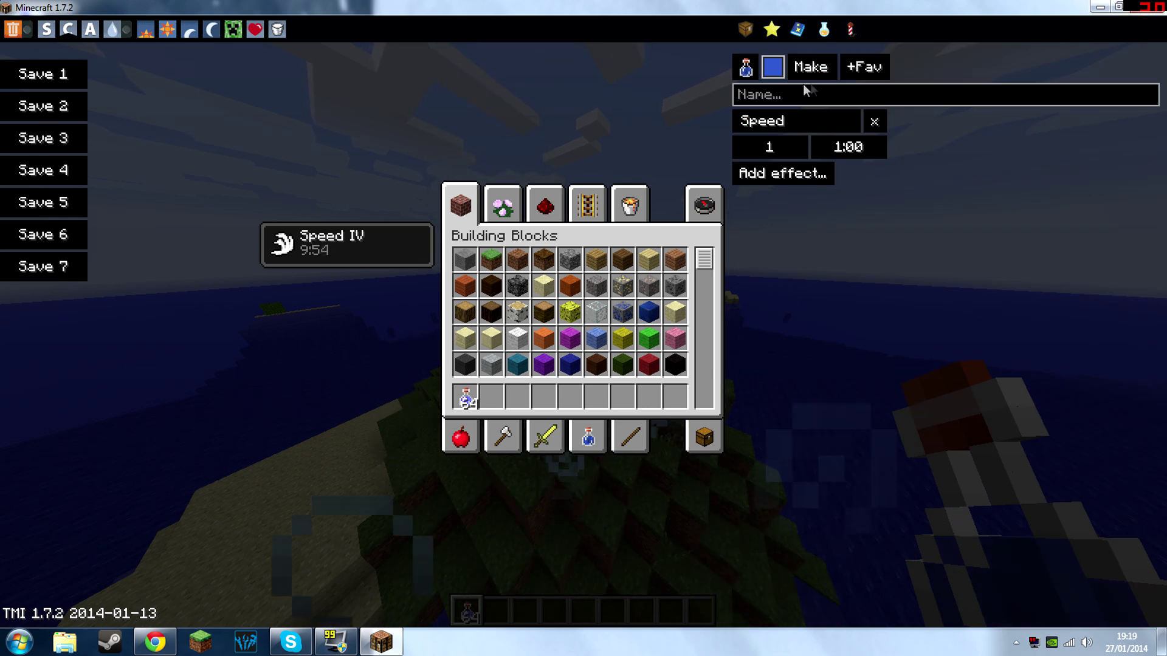
click(803, 119)
click(826, 82)
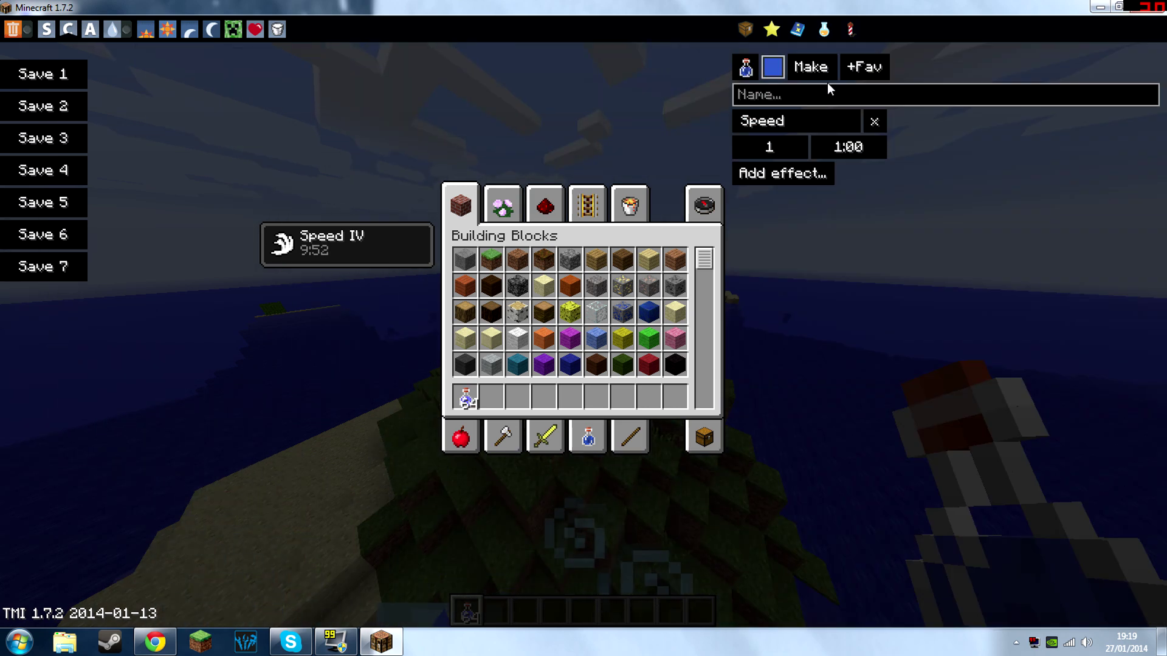
click(797, 149)
double_click(797, 148)
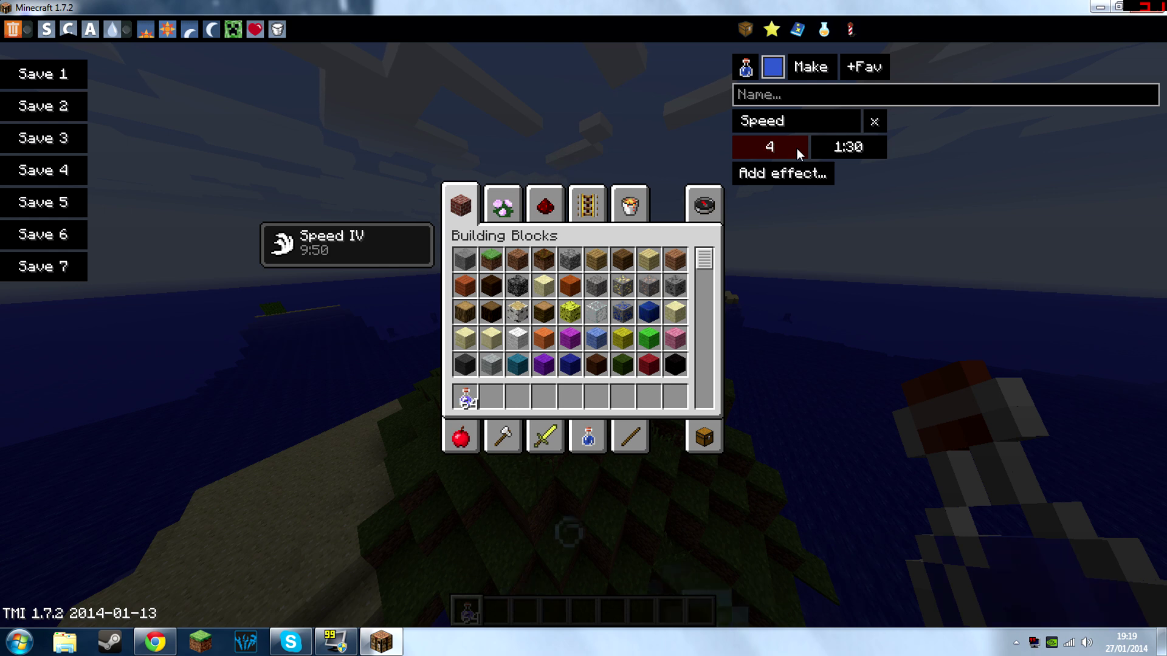
Add a second Speed effect to the potion, also at level 4.
click(794, 176)
click(794, 85)
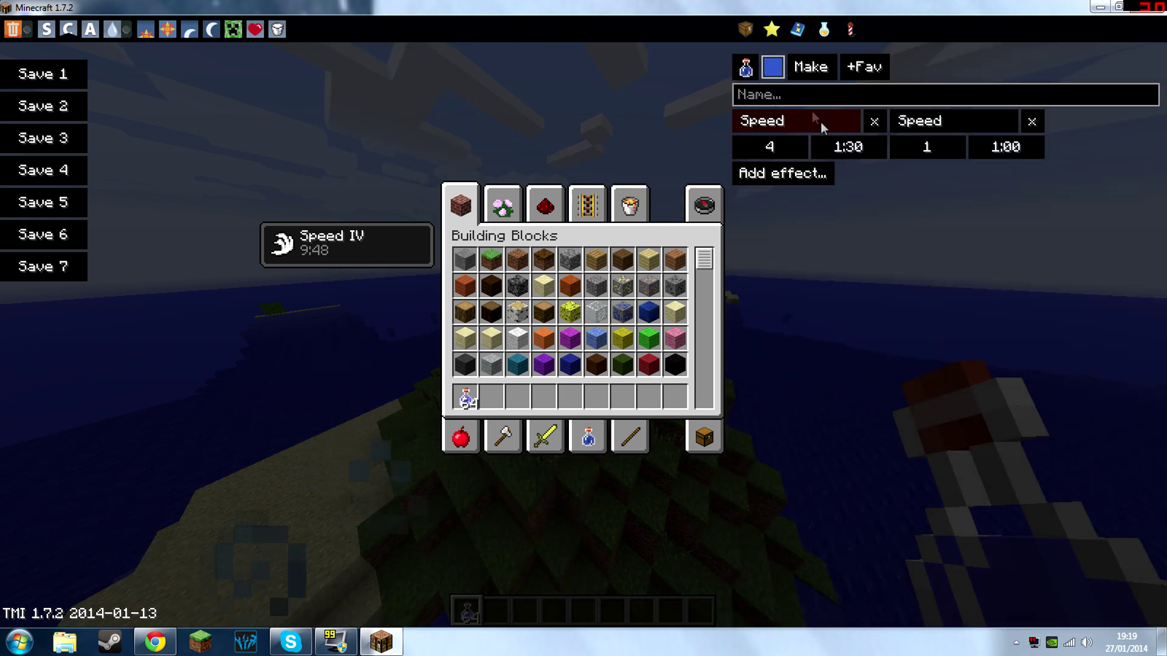
click(927, 147)
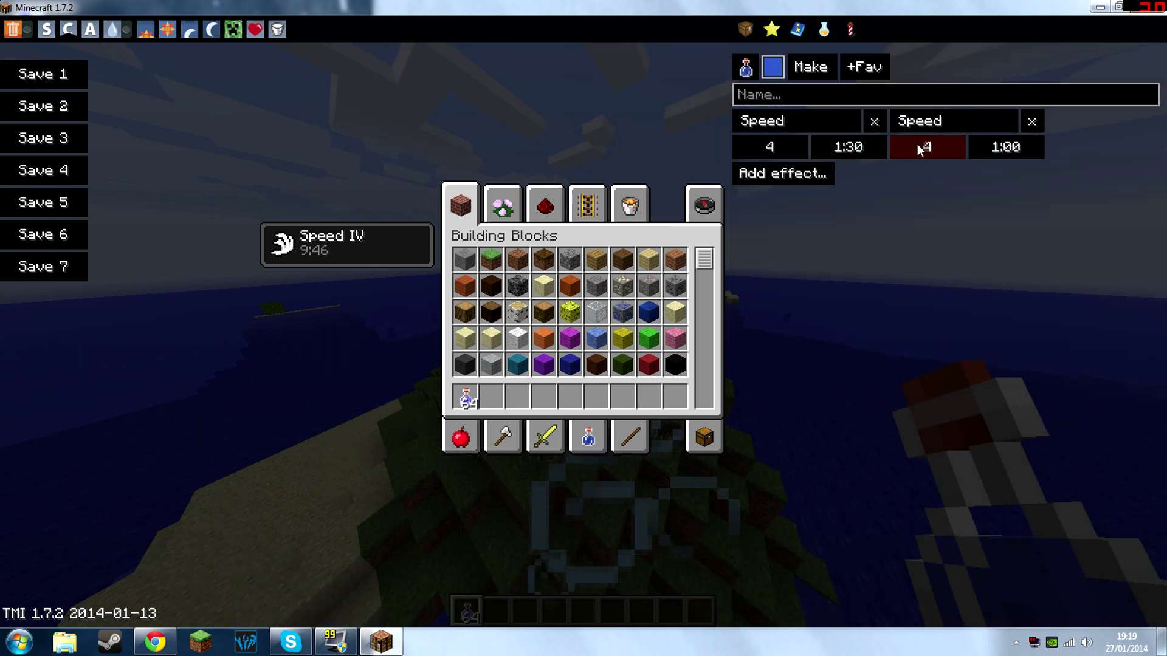
double_click(926, 147)
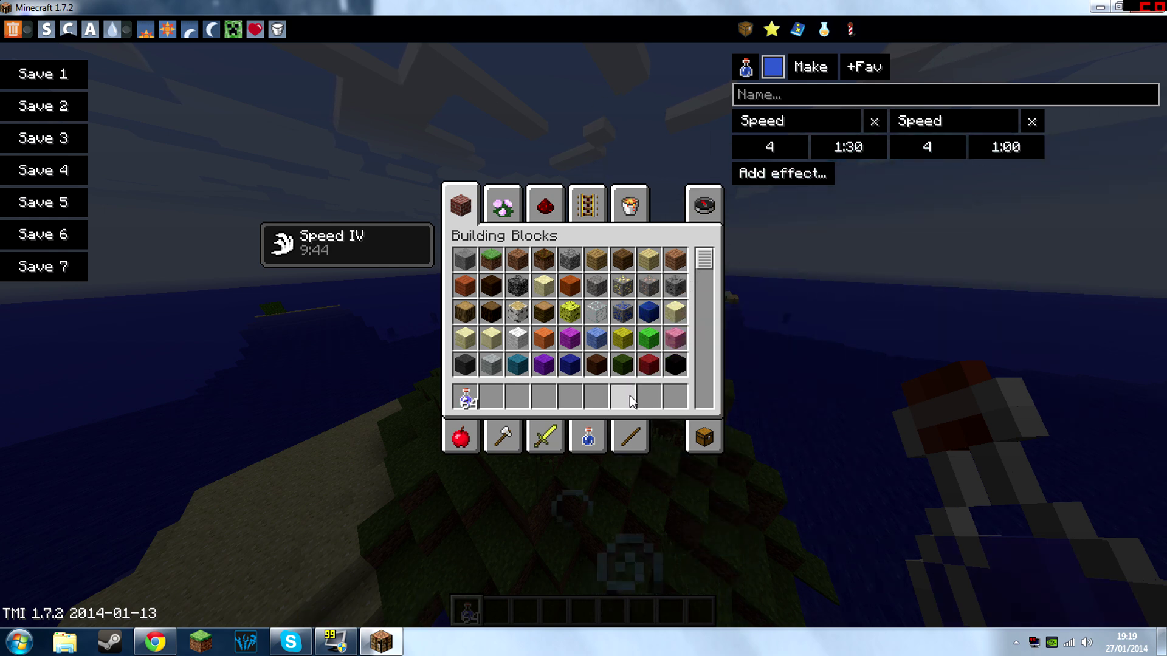
Create the custom Speed IV potion and return to the game world.
click(810, 67)
key(e)
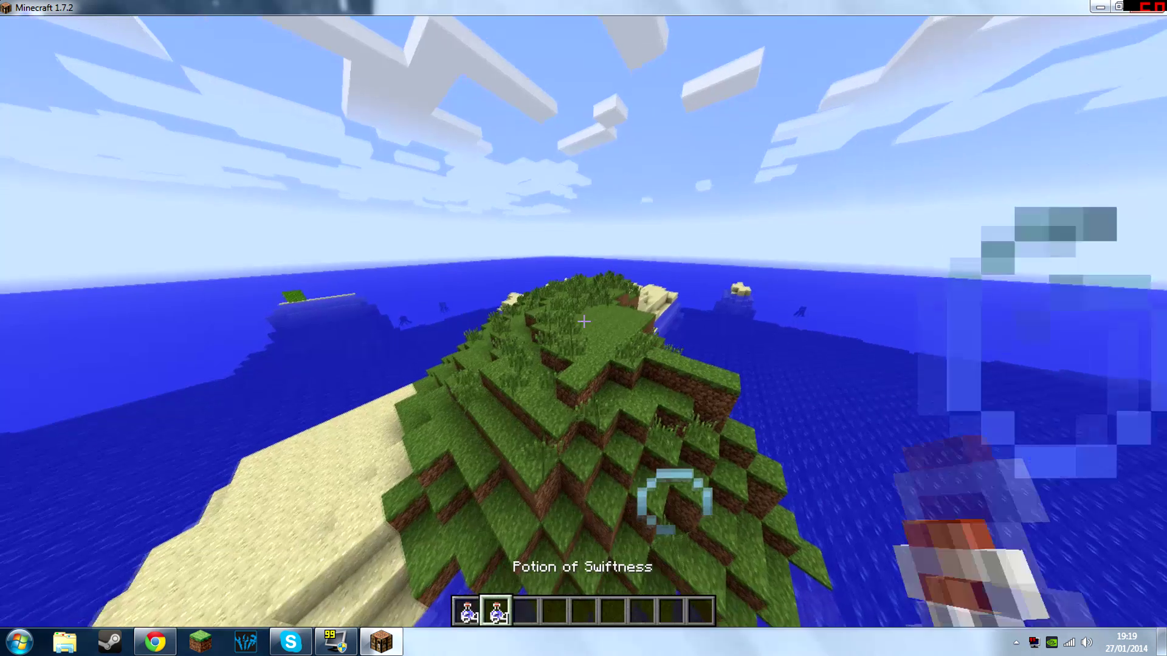
key(e)
Drink the Swiftness potion and reopen the creative inventory.
mouse_move(492, 414)
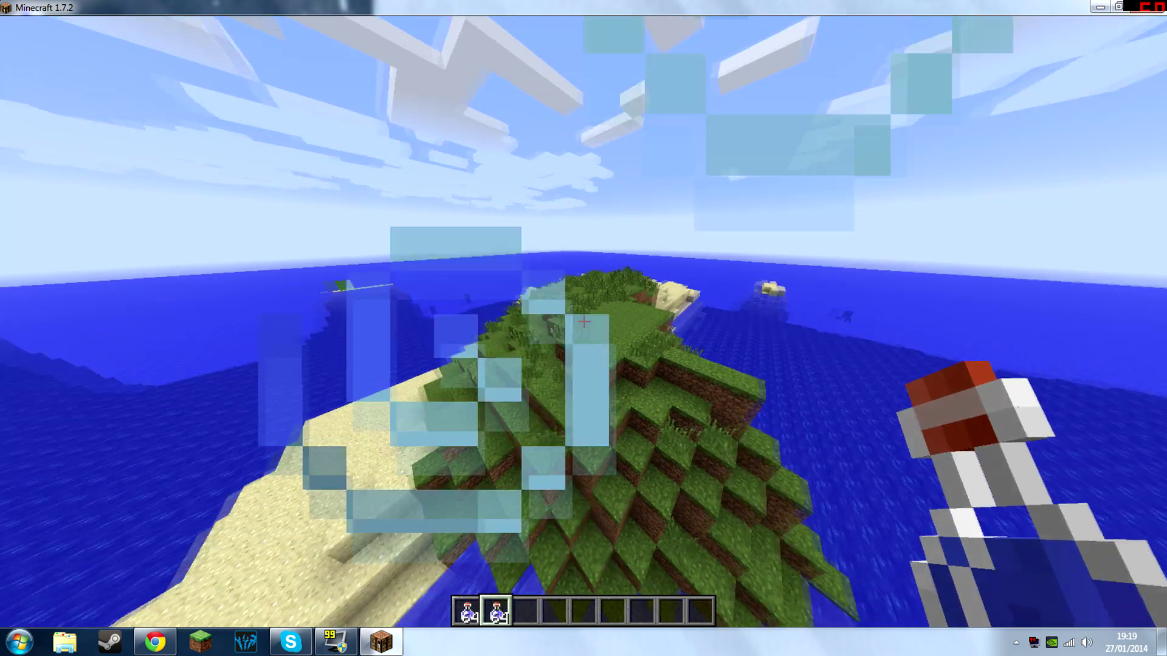
right_click(584, 322)
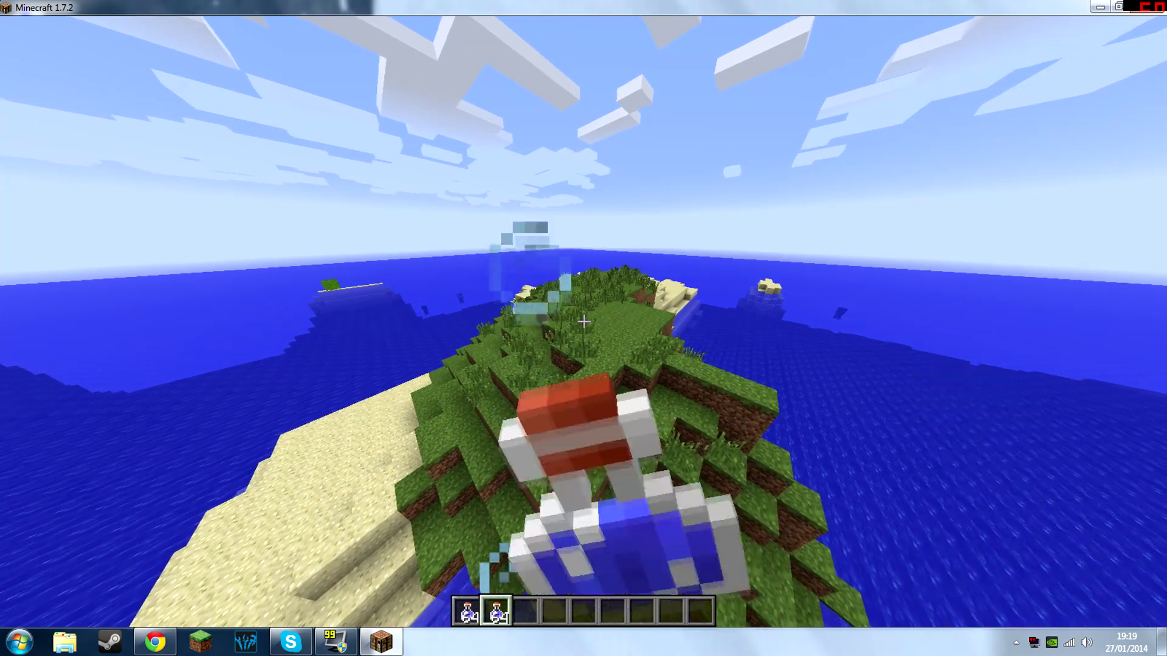
key(e)
key(e)
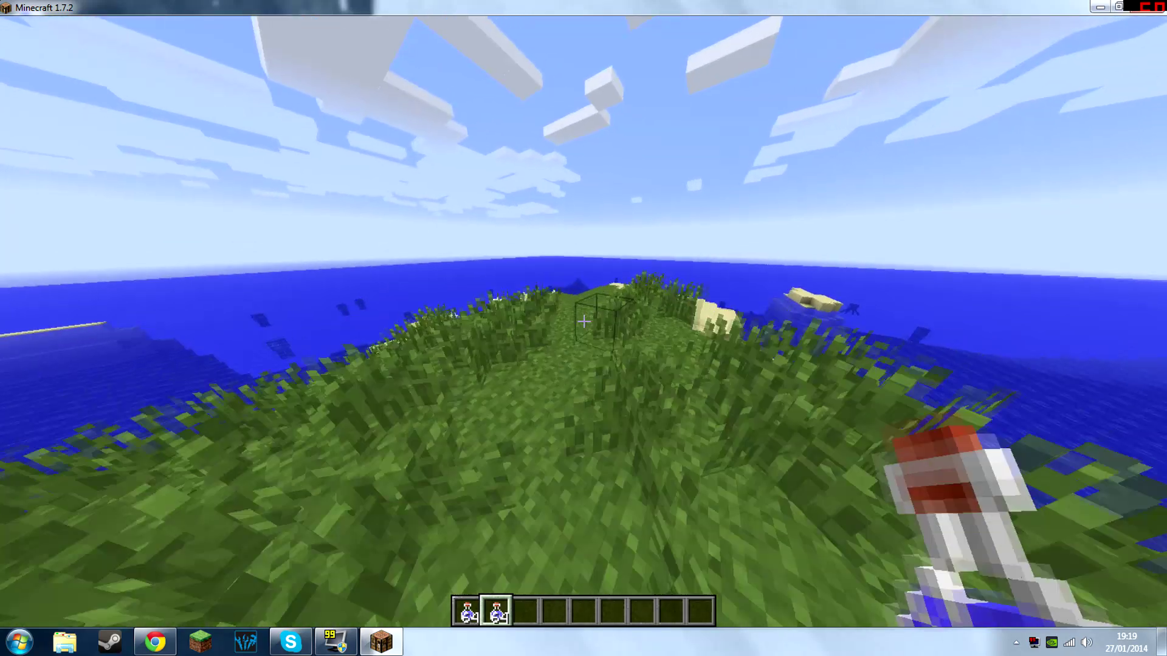
key(e)
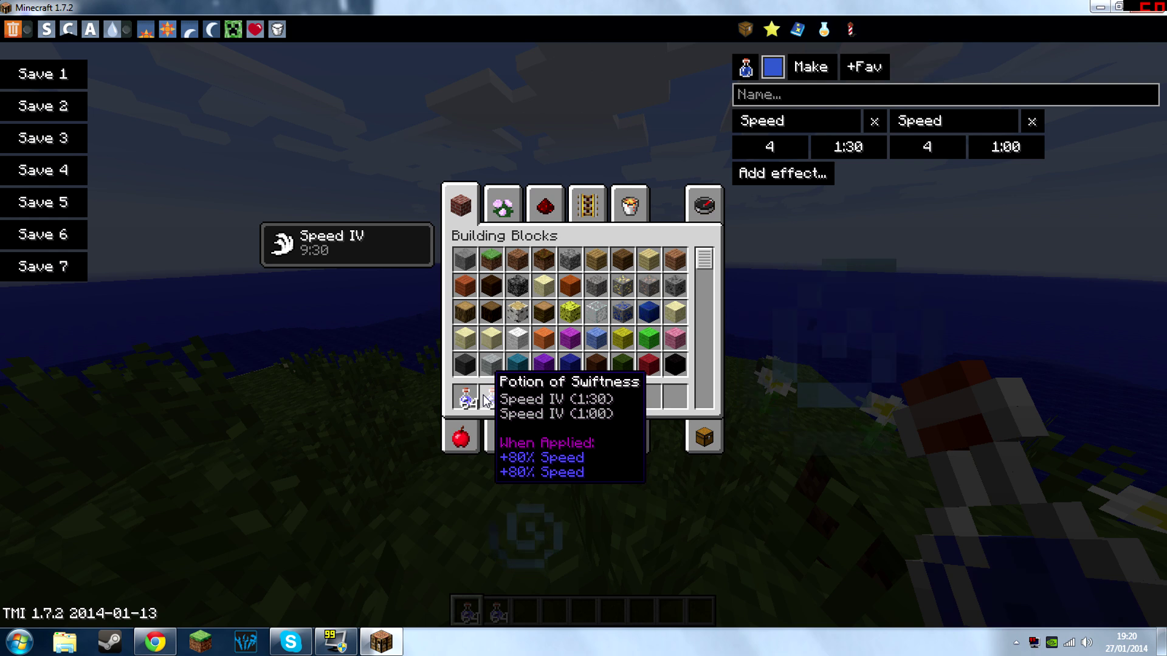
Delete the old potion and add Jump Boost at level 4 for 2:00 alongside both Speed IV effects.
shift+click(487, 402)
click(799, 190)
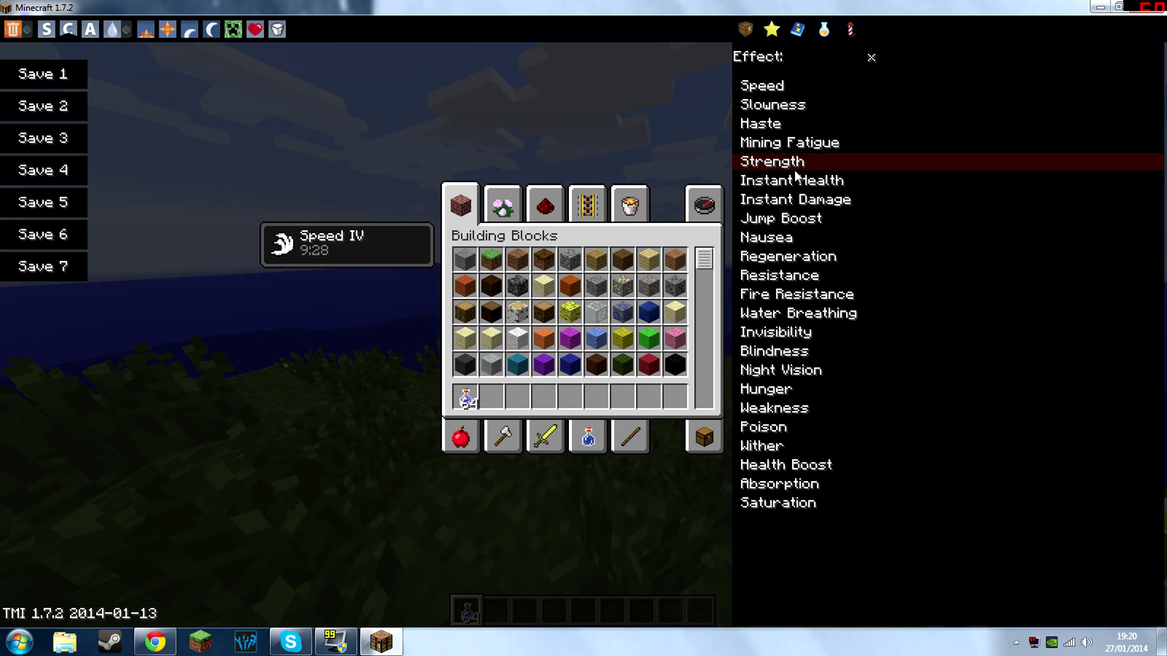
key(e)
key(e)
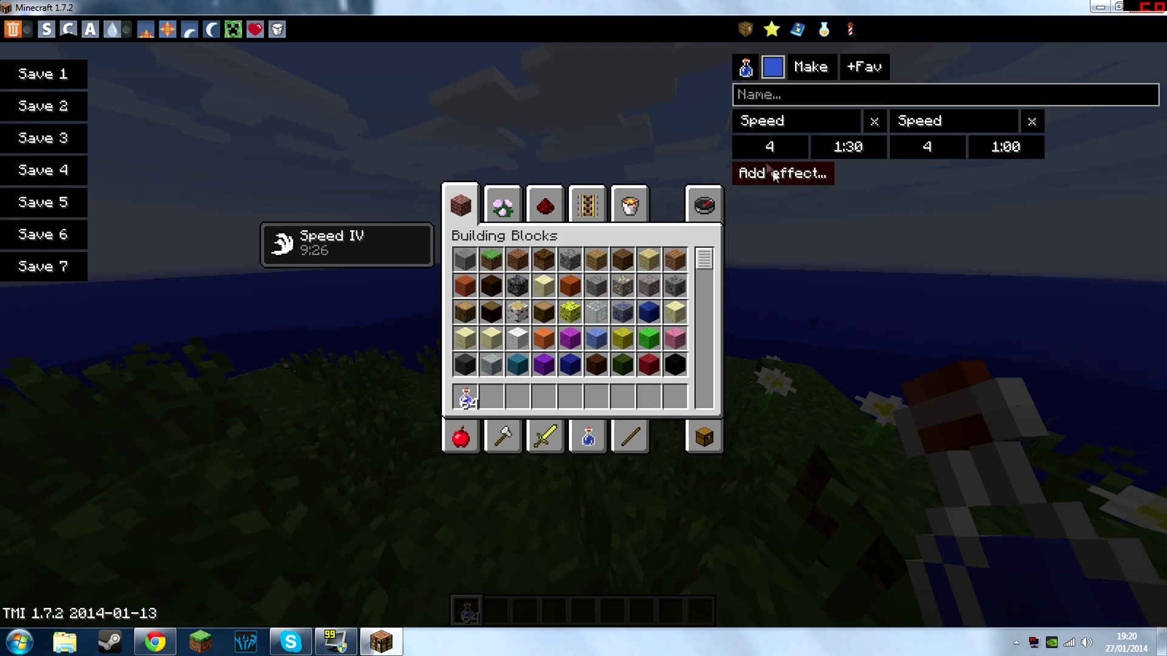
click(784, 174)
key(e)
key(e)
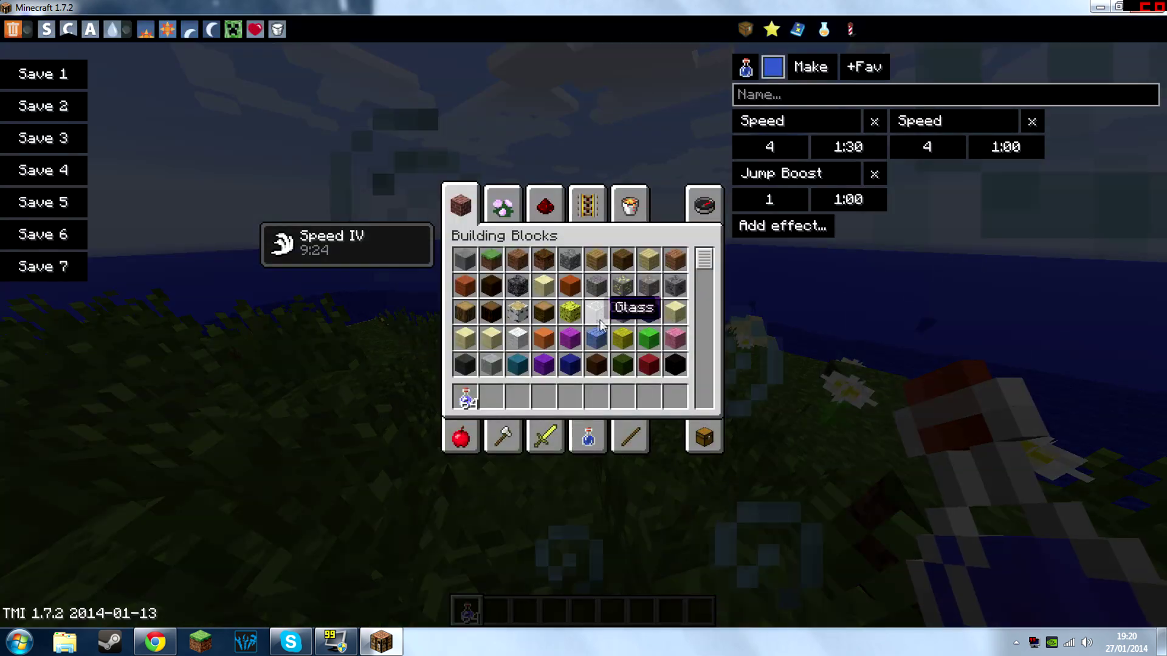
click(835, 202)
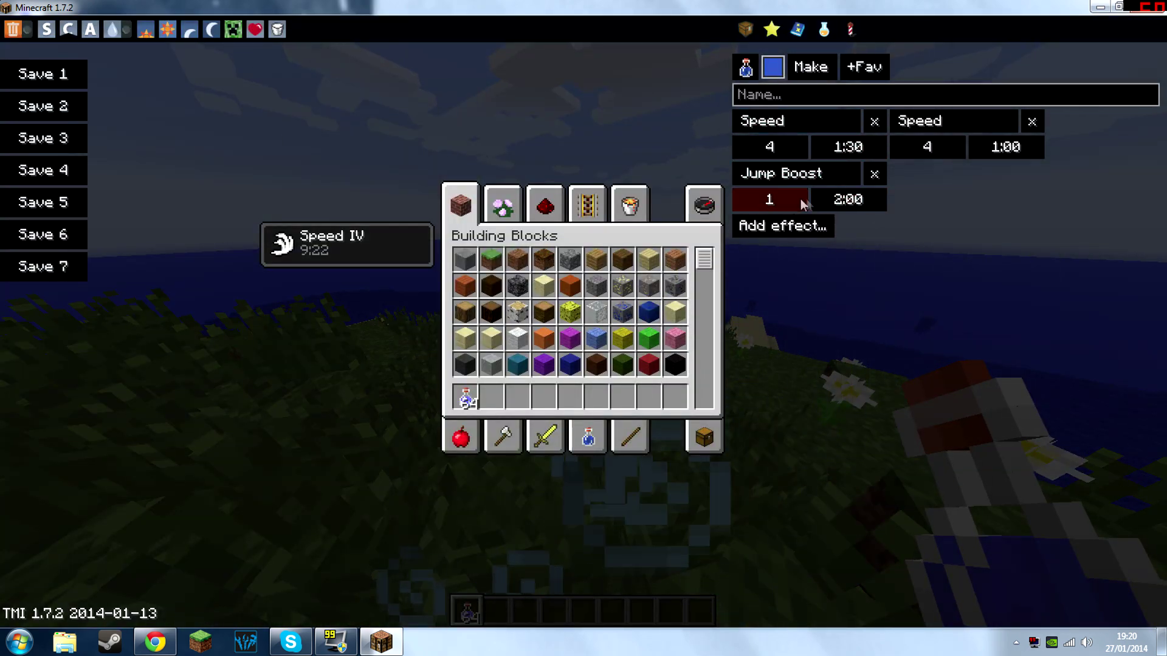
click(792, 199)
Select the new potion in hotbar slot 2 and drink it in the world.
key(e)
key(e)
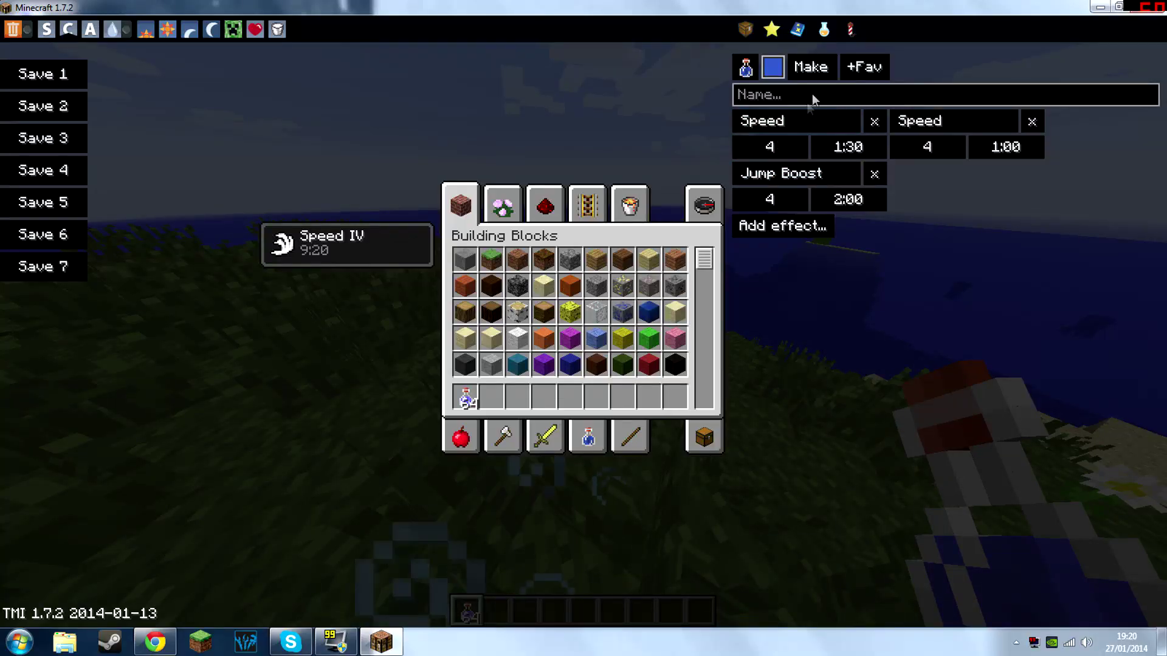
key(e)
key(2)
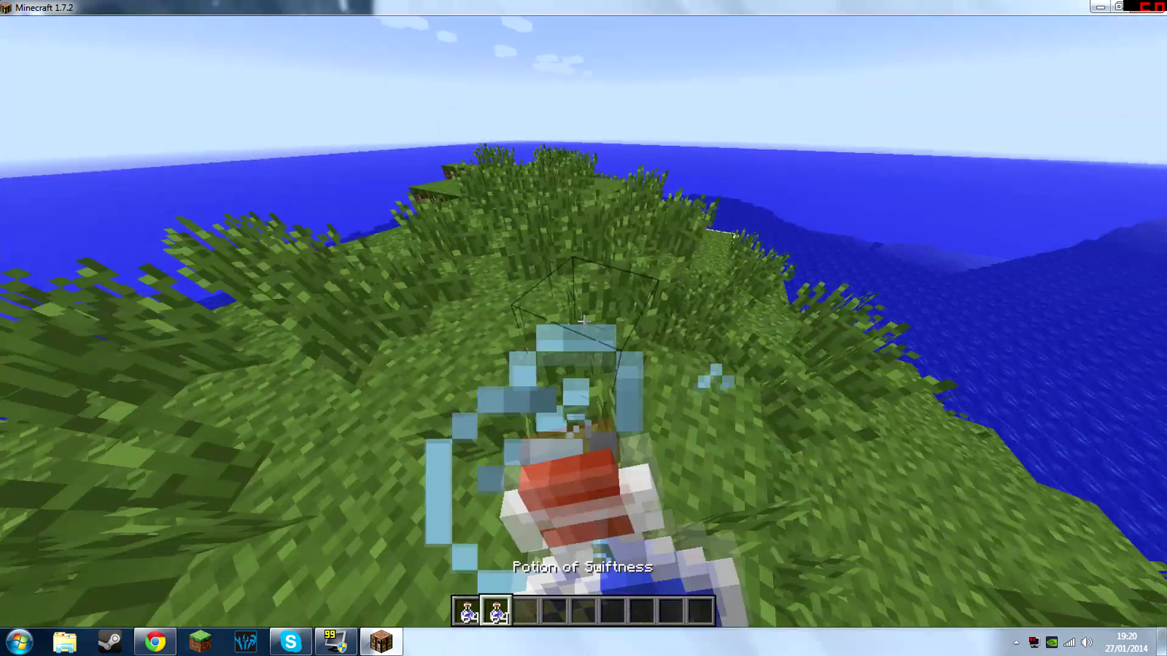
key(e)
key(e)
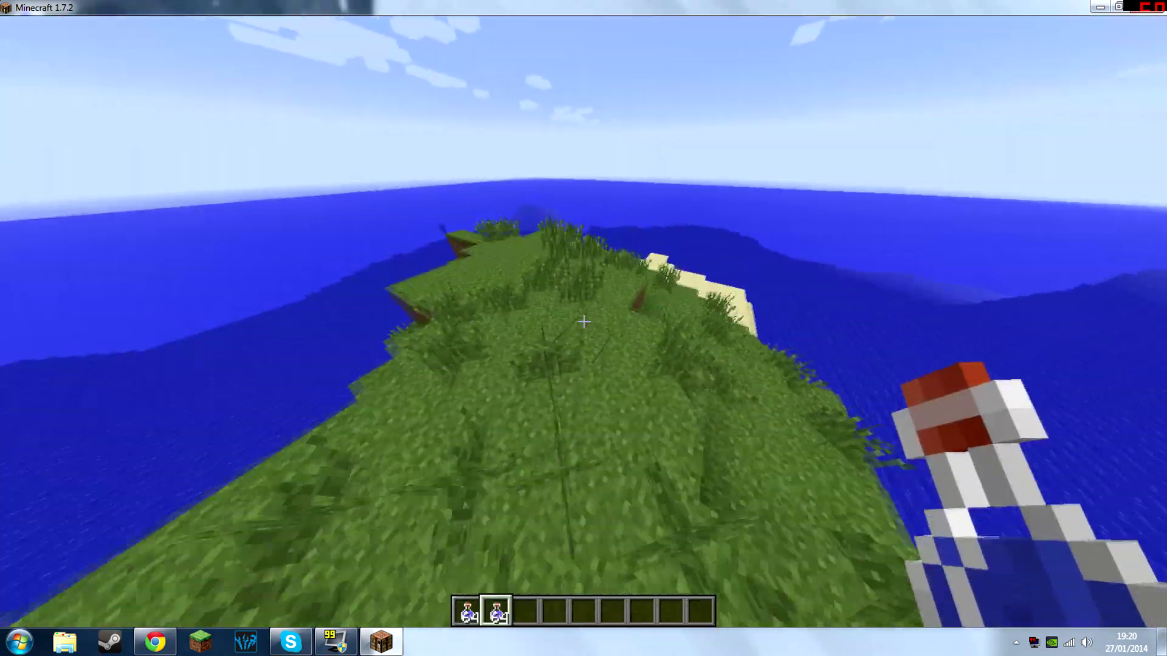
key(e)
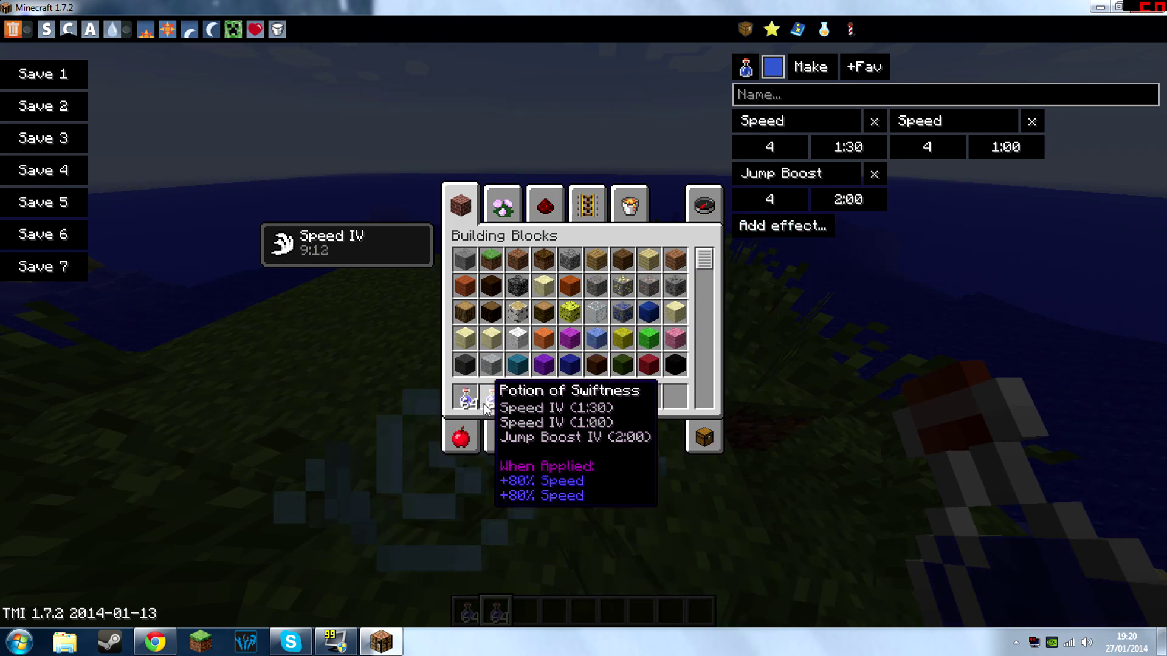
key(e)
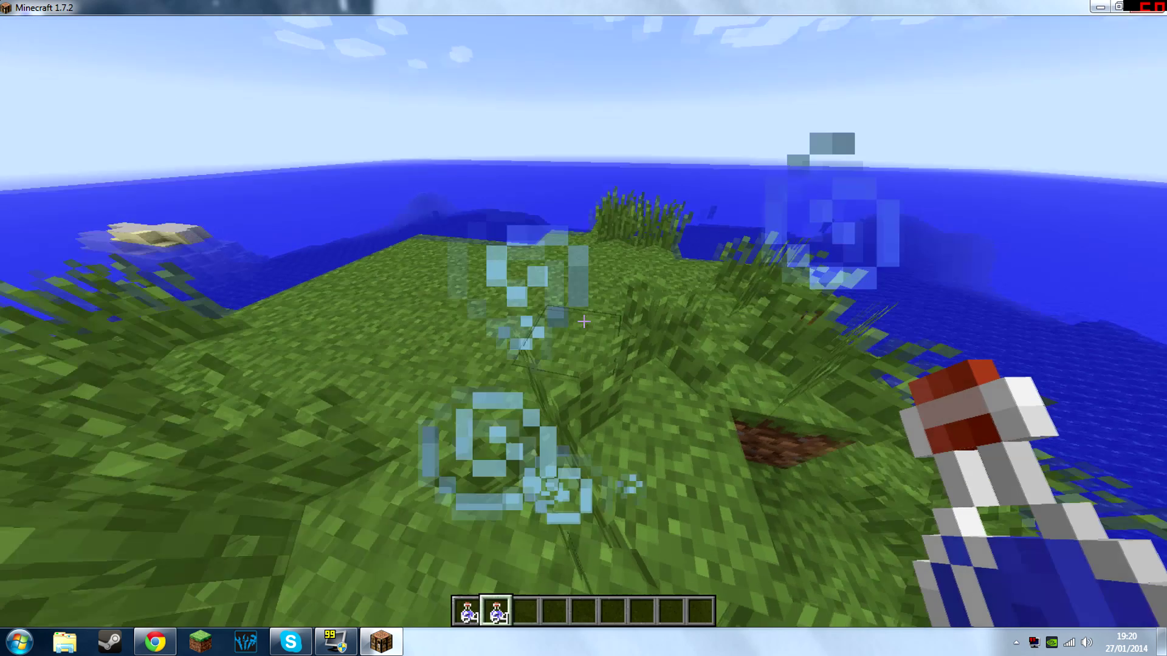
right_click(583, 328)
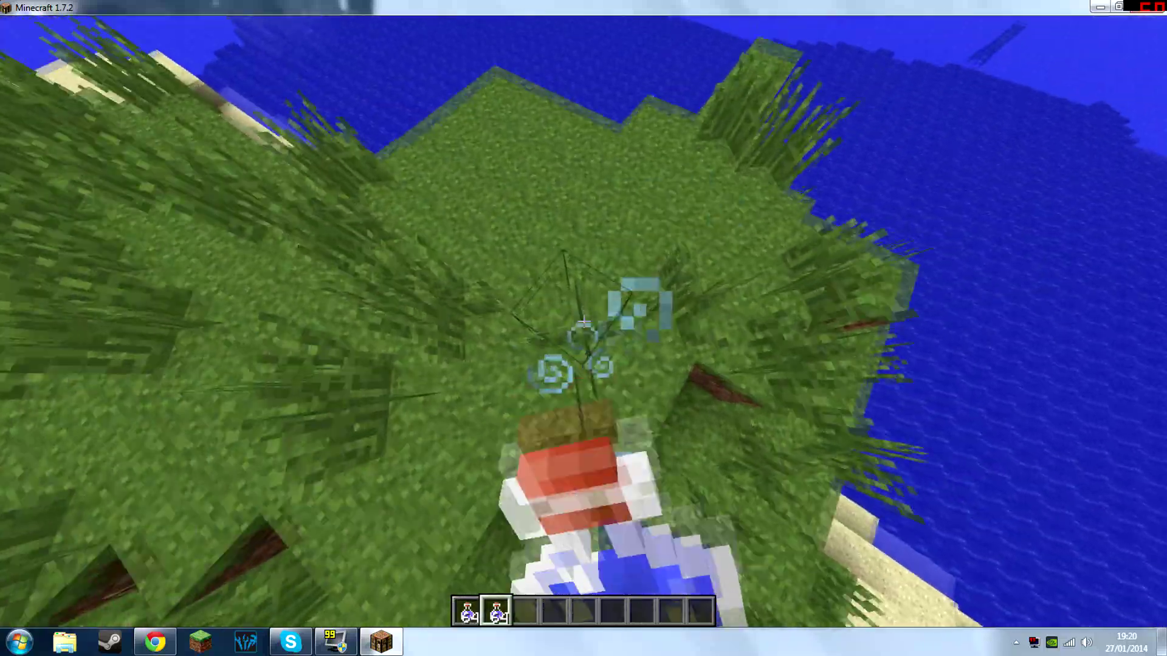
Test the speed boost by running forward in third-person, then return to first-person.
key(F5)
key(w)
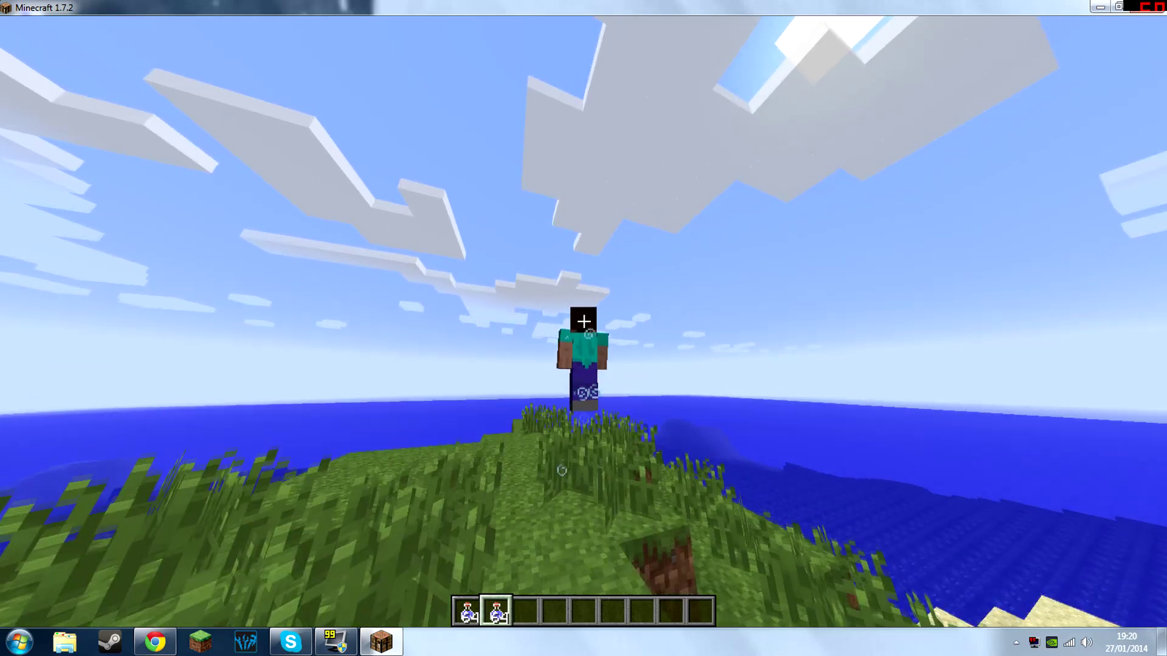
key(F5)
key(F5)
key(e)
key(e)
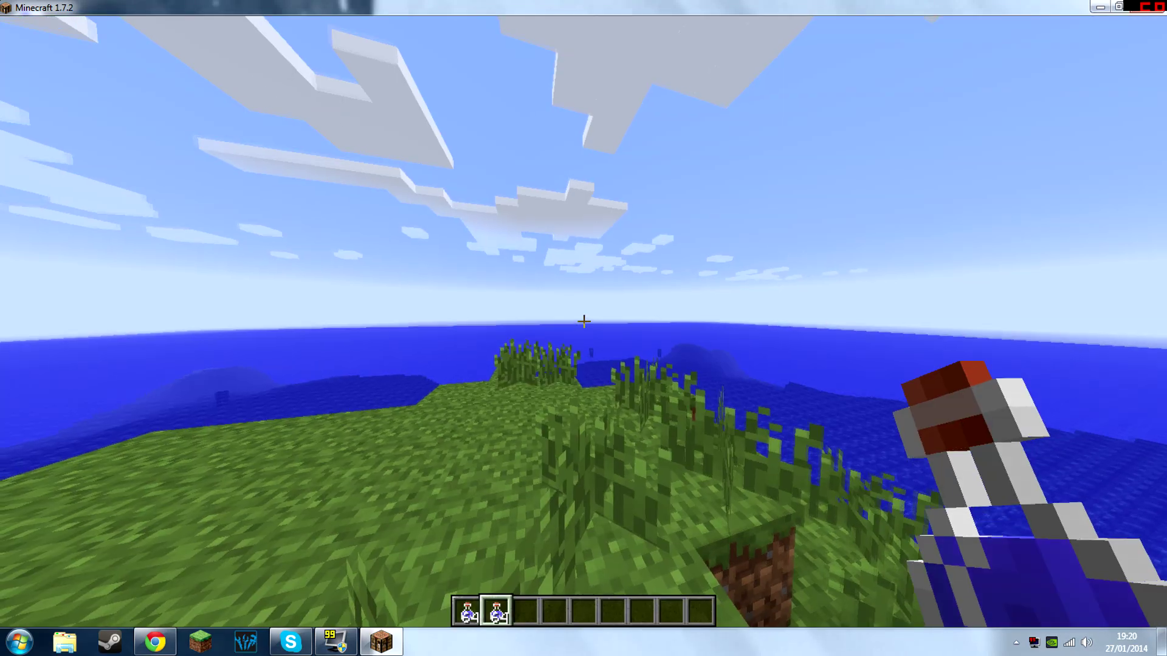
key(e)
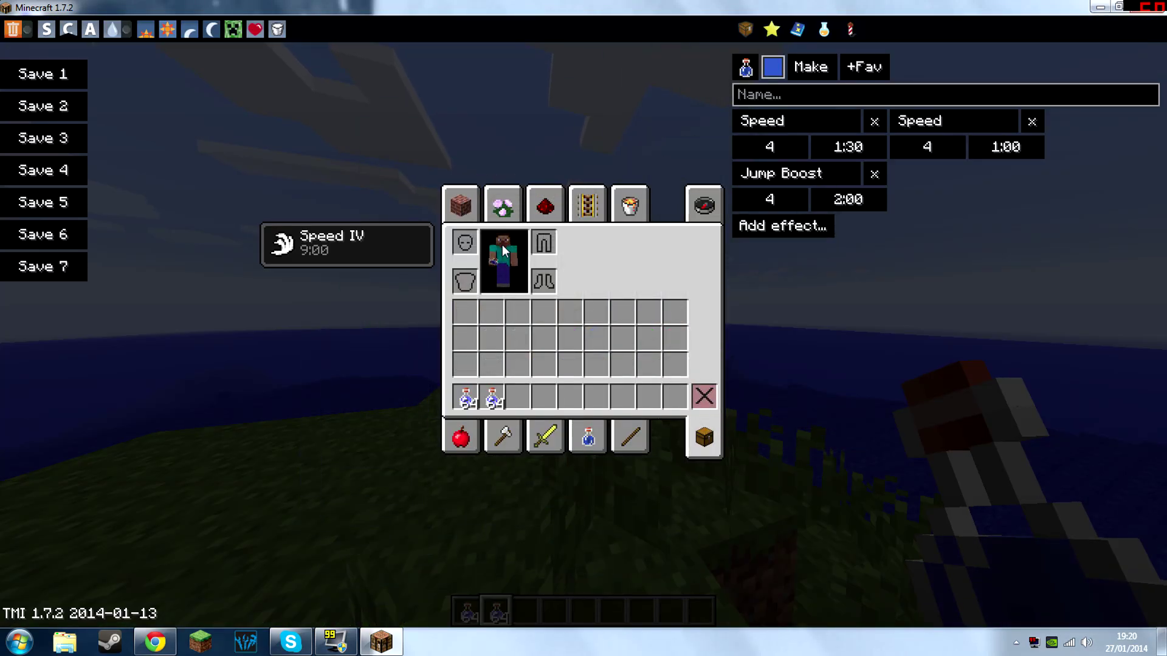
key(e)
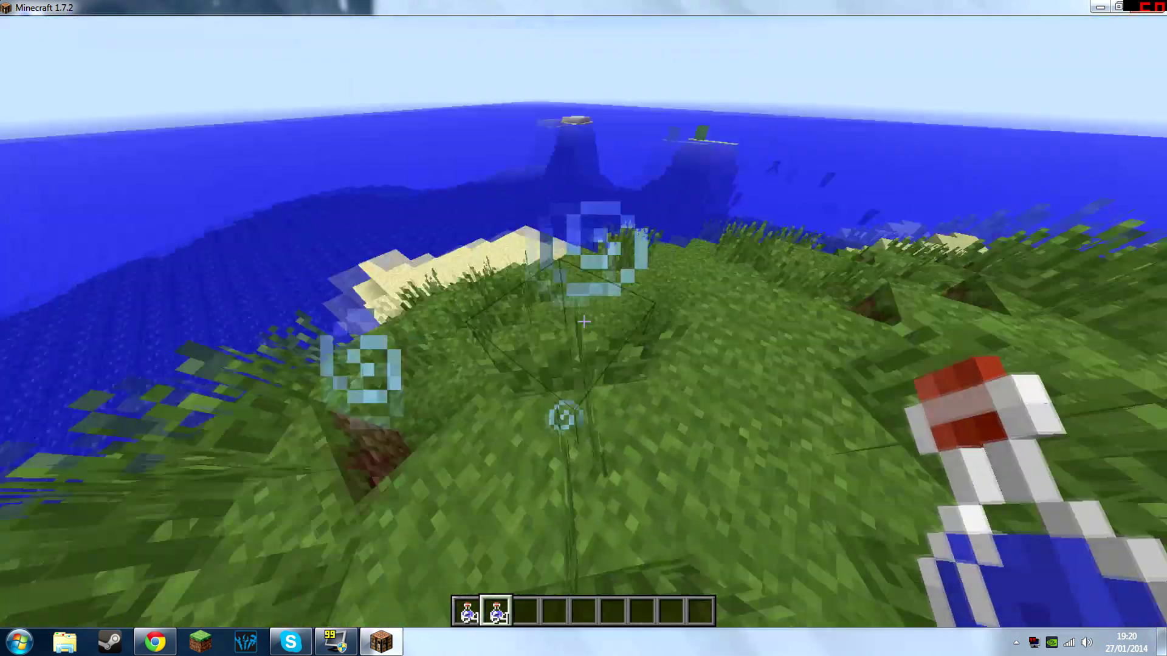